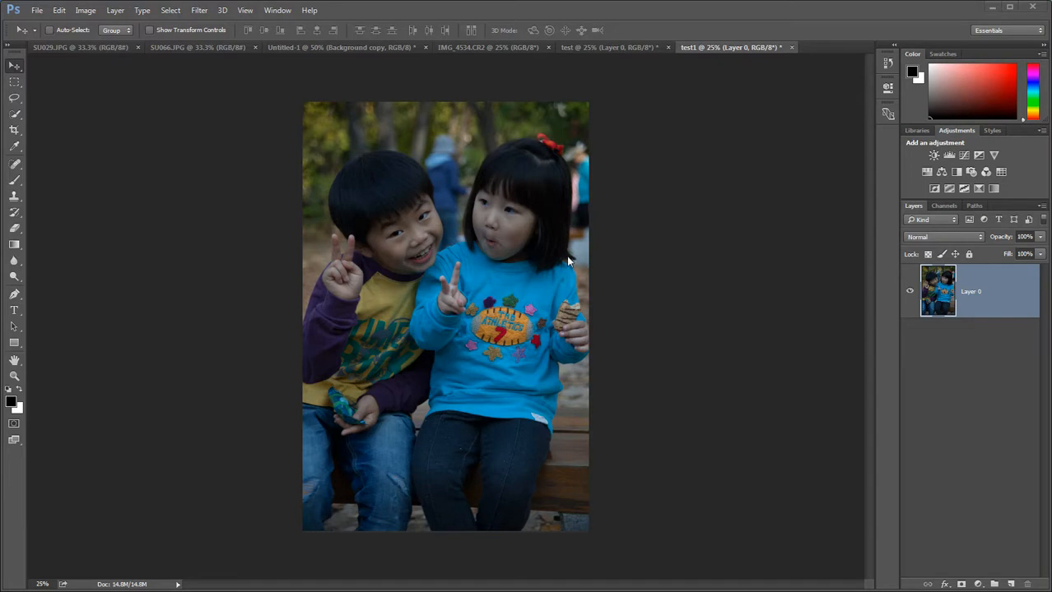
Show the Histogram in Expanded View with the RGB channel
left_click(277, 10)
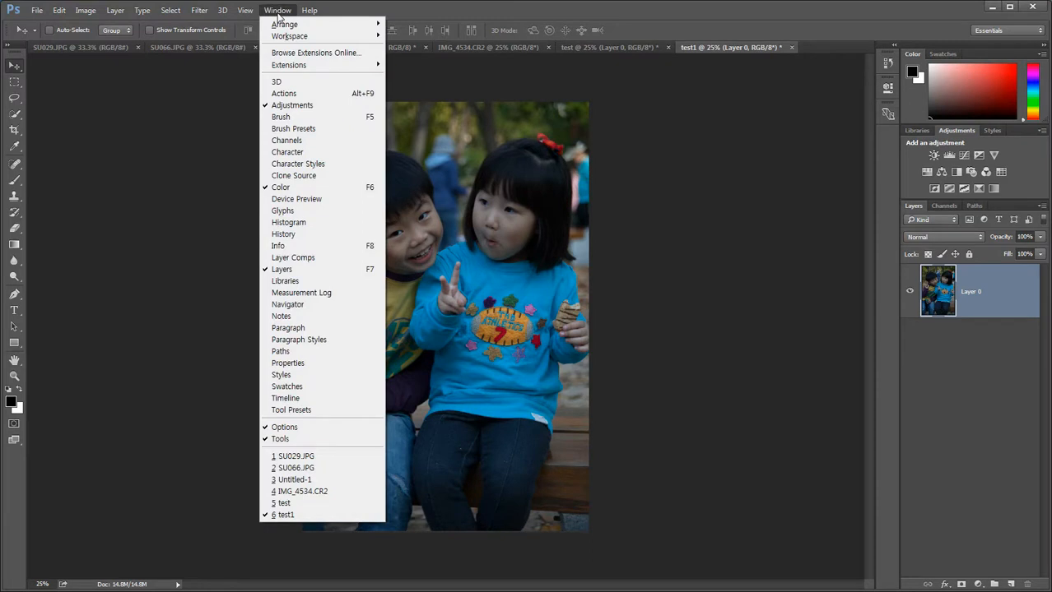
left_click(300, 226)
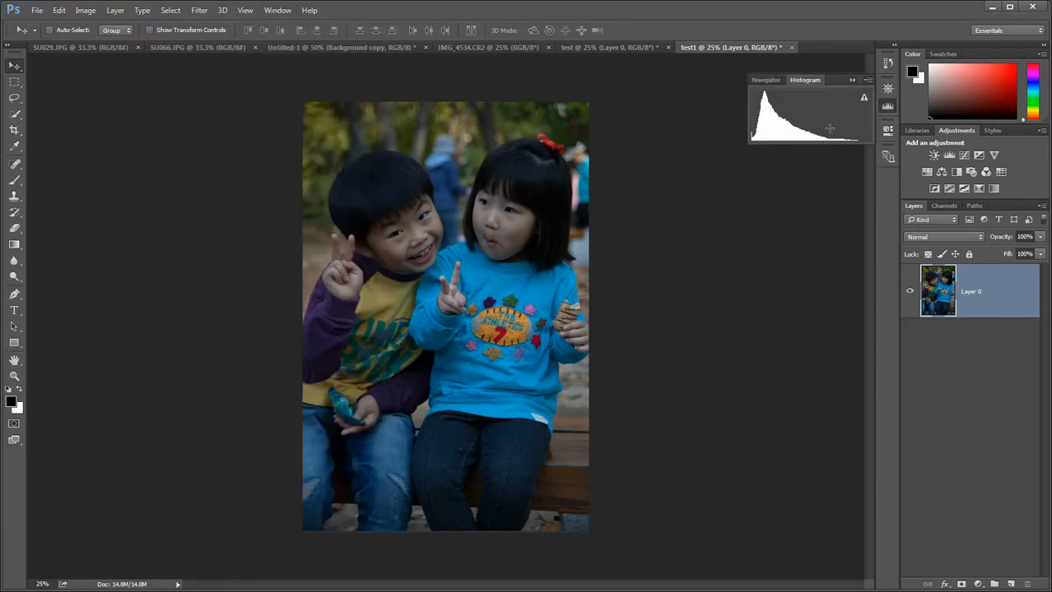
left_click(867, 80)
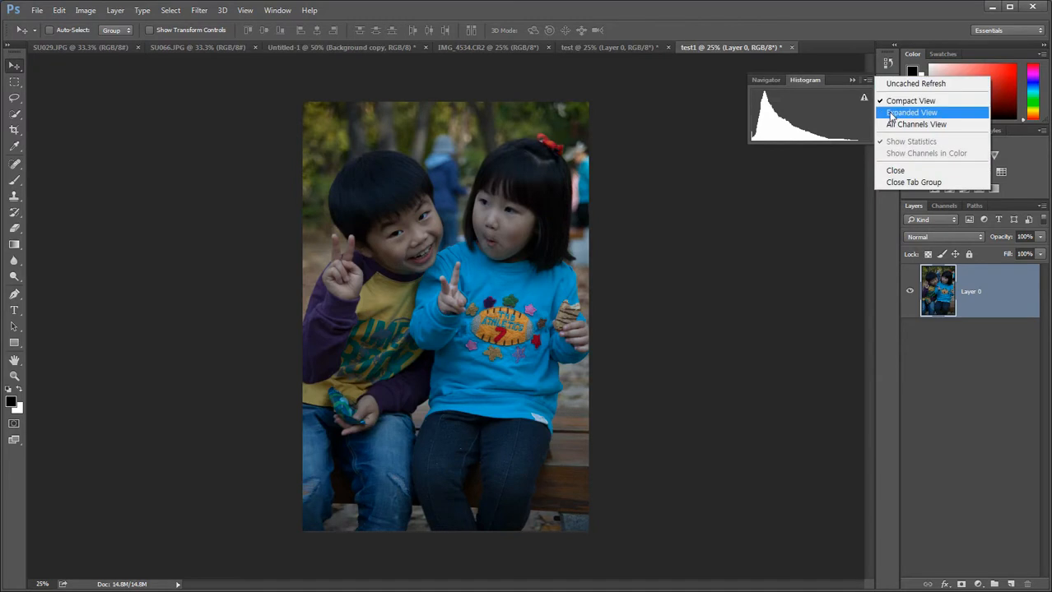
left_click(897, 112)
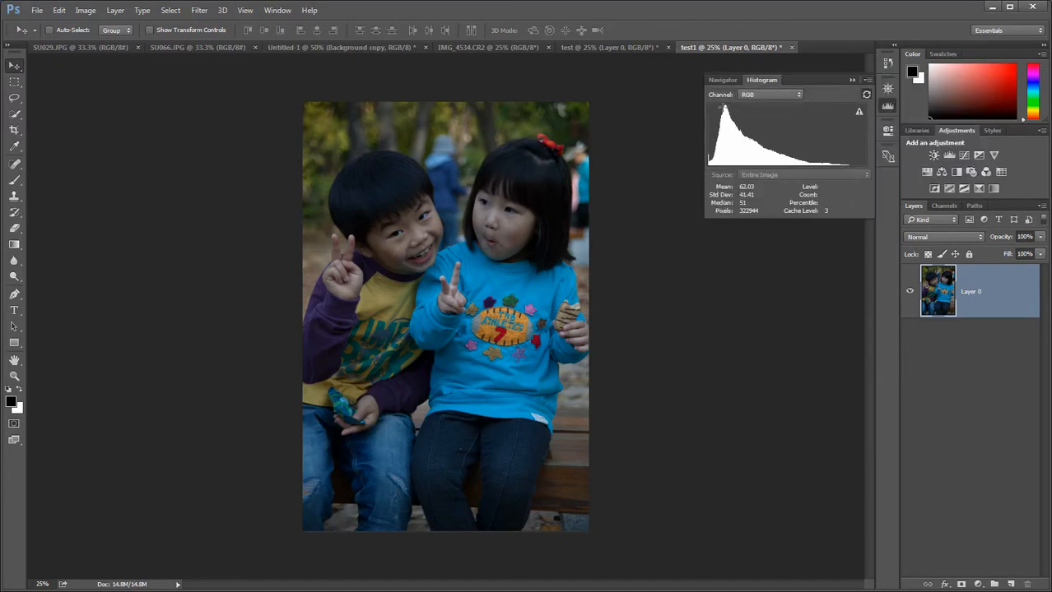
left_click(764, 93)
left_click(757, 102)
Examine the shadow and midtone ranges of the photo's histogram, and refresh it without cached data
mouse_move(738, 153)
left_click_drag(758, 163, 702, 159)
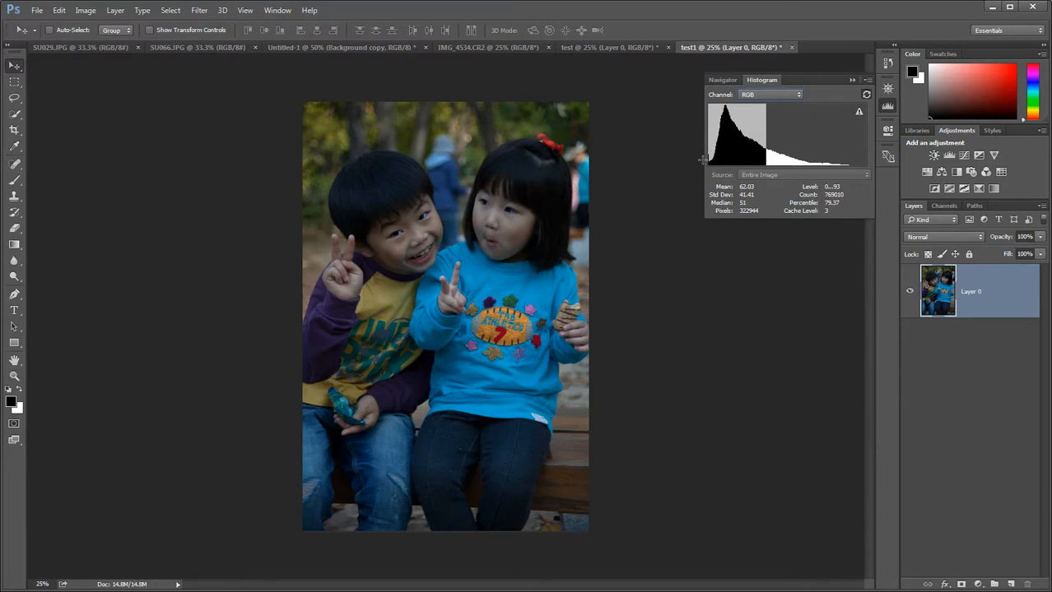
mouse_move(701, 159)
left_mouse_down()
mouse_move(759, 159)
mouse_move(708, 160)
left_mouse_up()
left_click(780, 156)
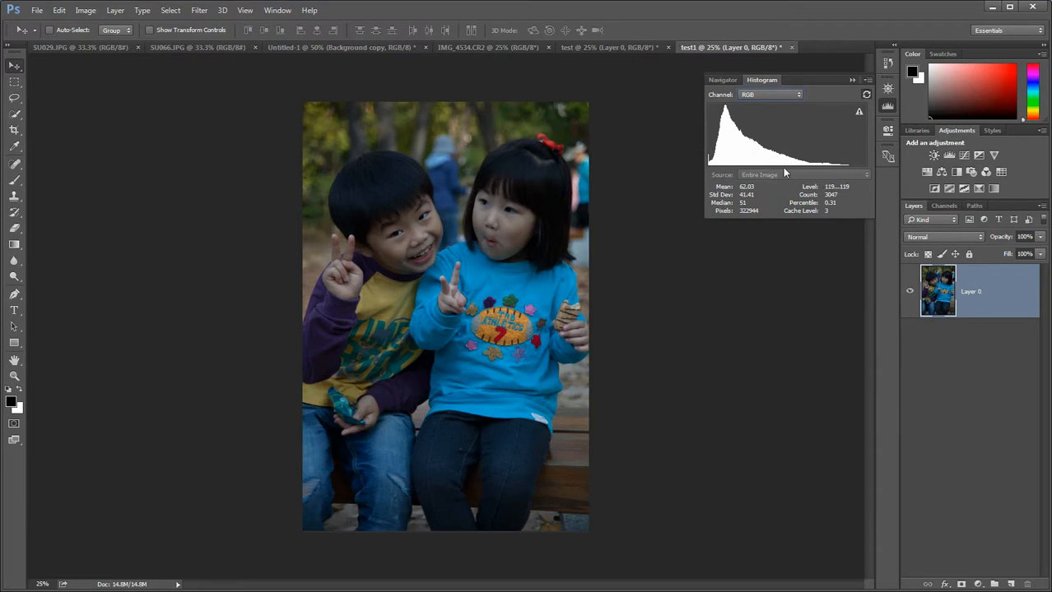
left_click(780, 161)
left_click_drag(790, 163, 747, 163)
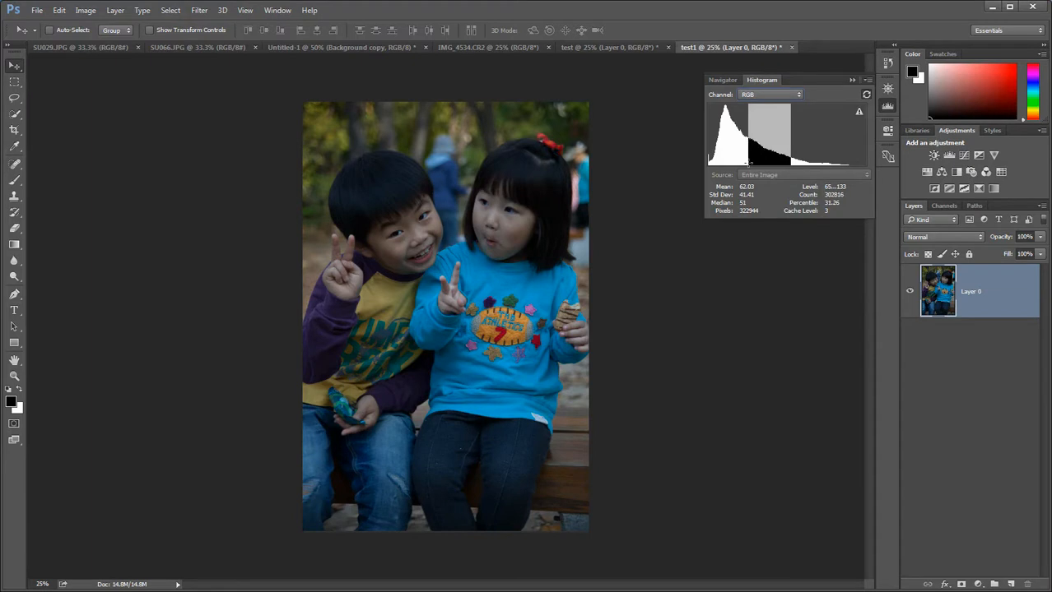
left_click(748, 163)
left_click_drag(750, 160, 777, 156)
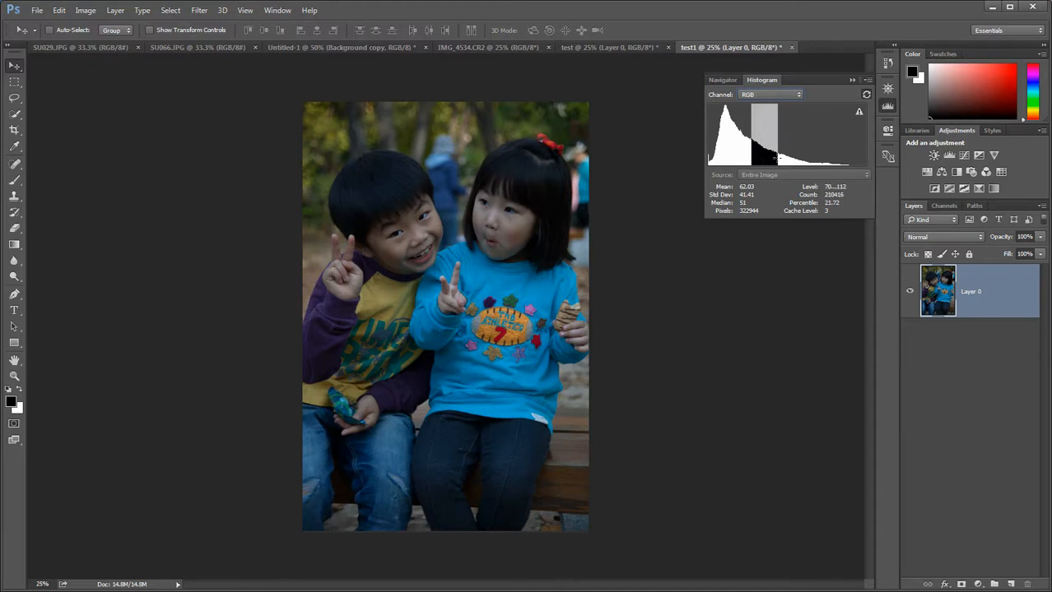
left_click(776, 157)
mouse_move(770, 160)
left_mouse_down()
mouse_move(786, 159)
mouse_move(748, 160)
mouse_move(759, 160)
left_mouse_up()
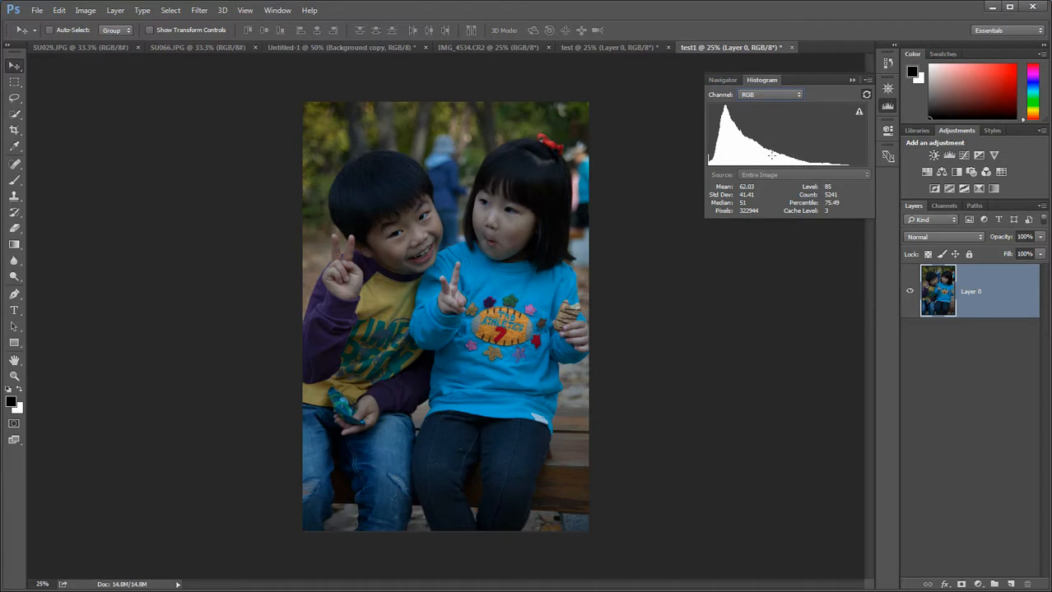
left_click(858, 112)
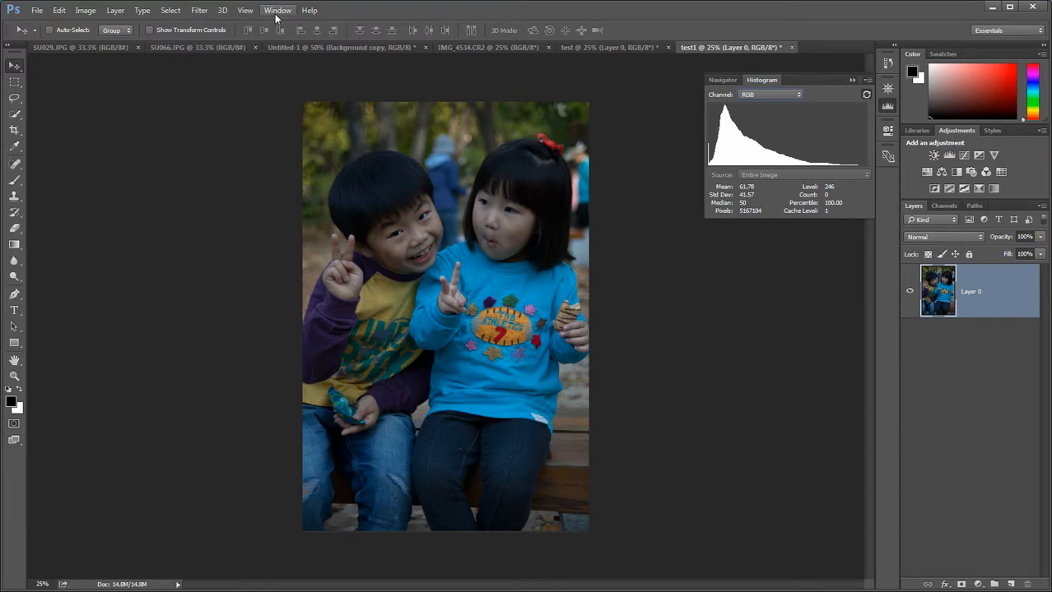
Add a Brightness/Contrast adjustment layer above Layer 0
left_click(116, 10)
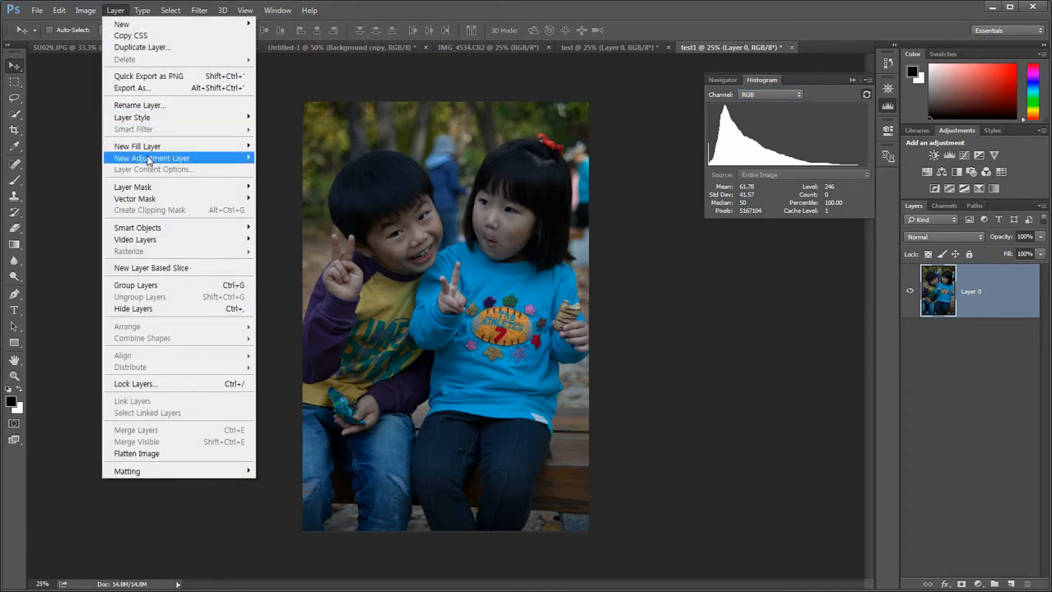
mouse_move(149, 160)
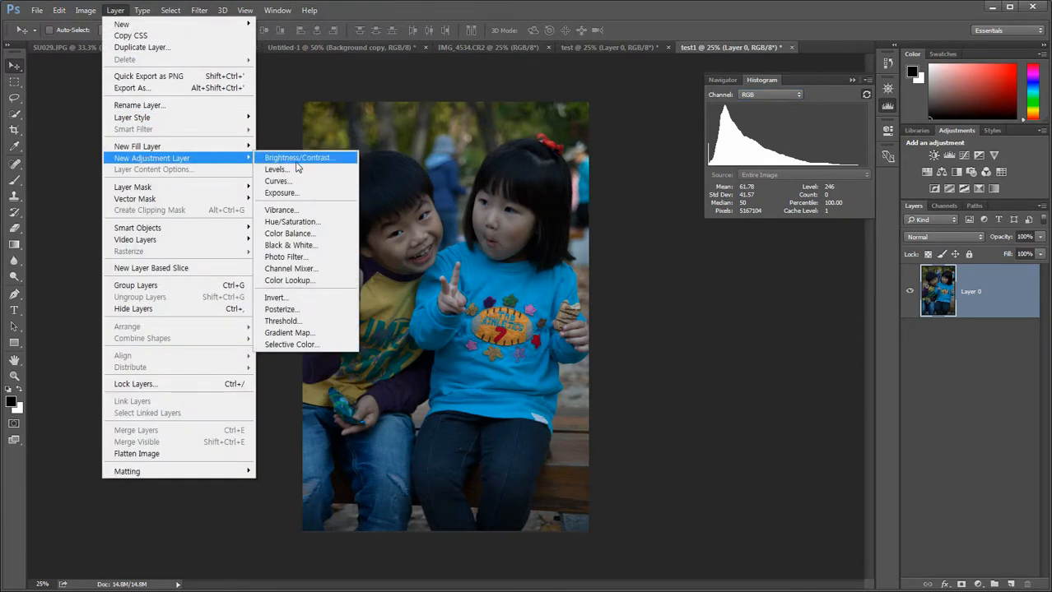
left_click(951, 136)
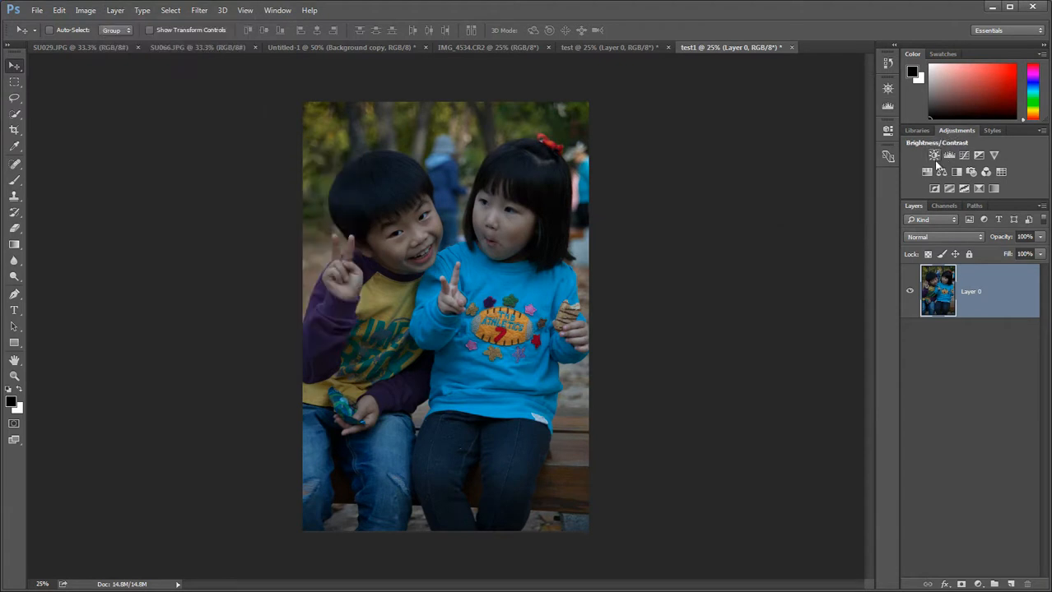
left_click(978, 585)
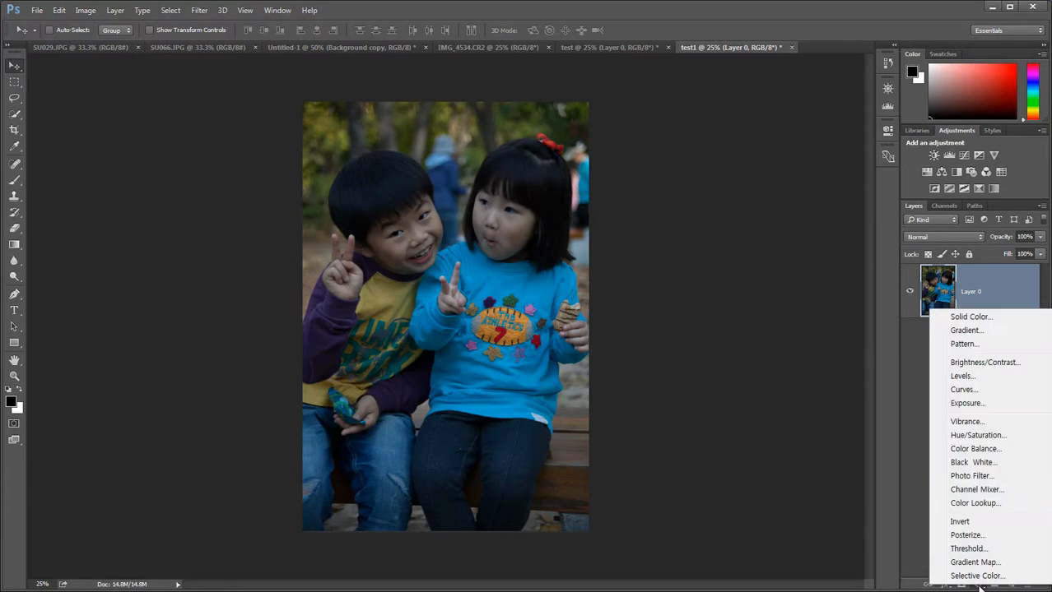
left_click(984, 364)
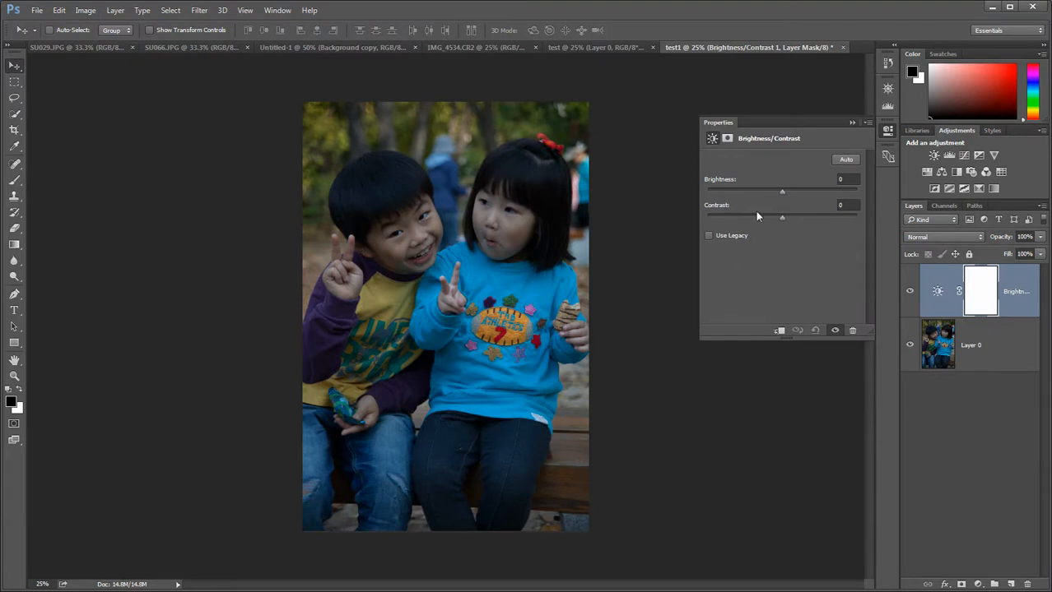
Detach the Histogram to float beneath the adjustment properties, and reopen the Brightness/Contrast layer's settings
left_click(888, 107)
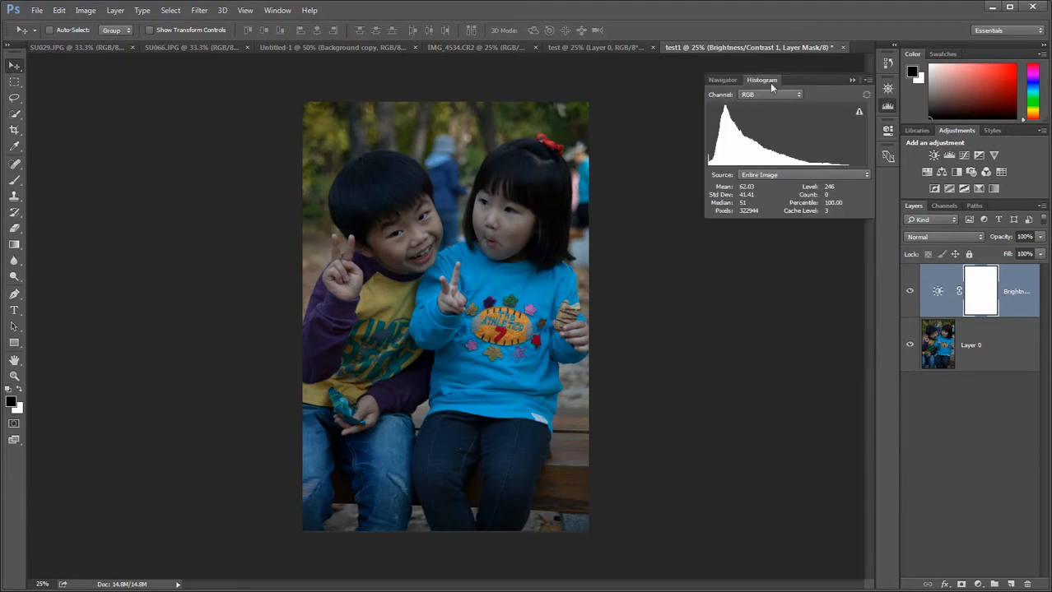
left_click_drag(772, 83, 723, 353)
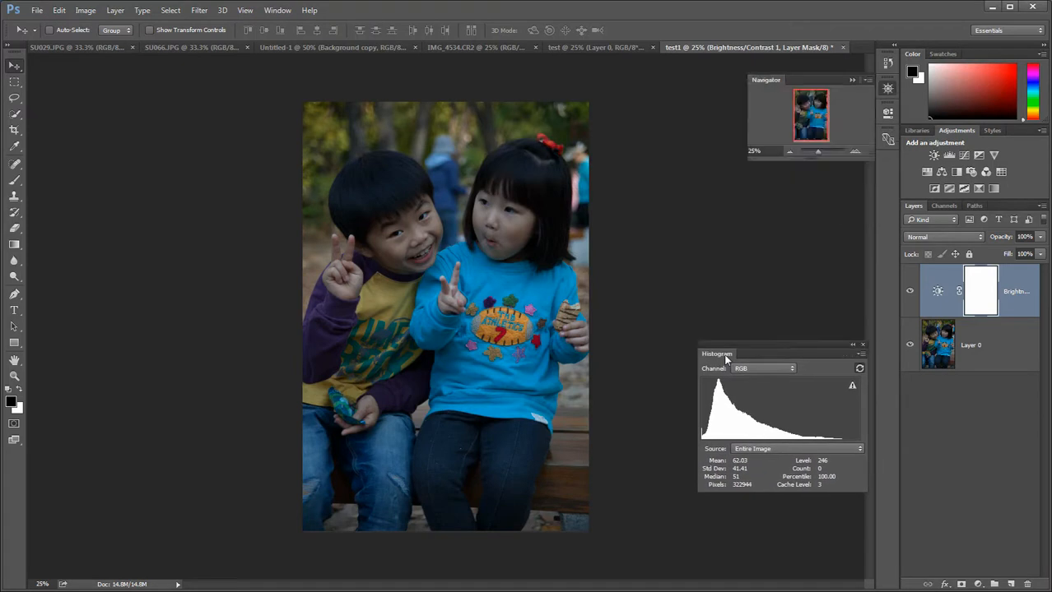
left_click(936, 292)
left_click(981, 293)
left_click(938, 292)
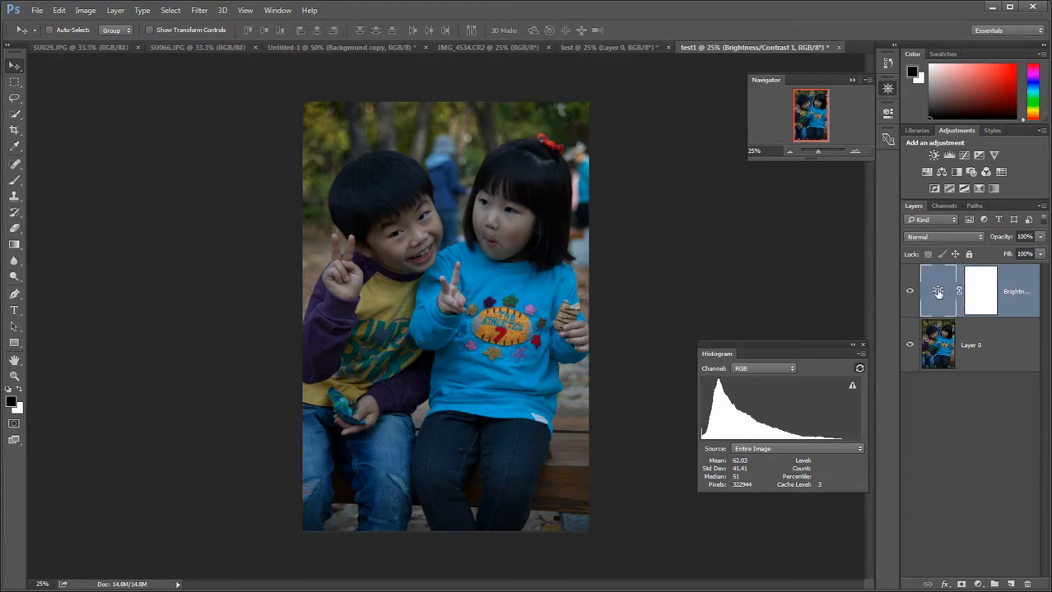
double_click(937, 292)
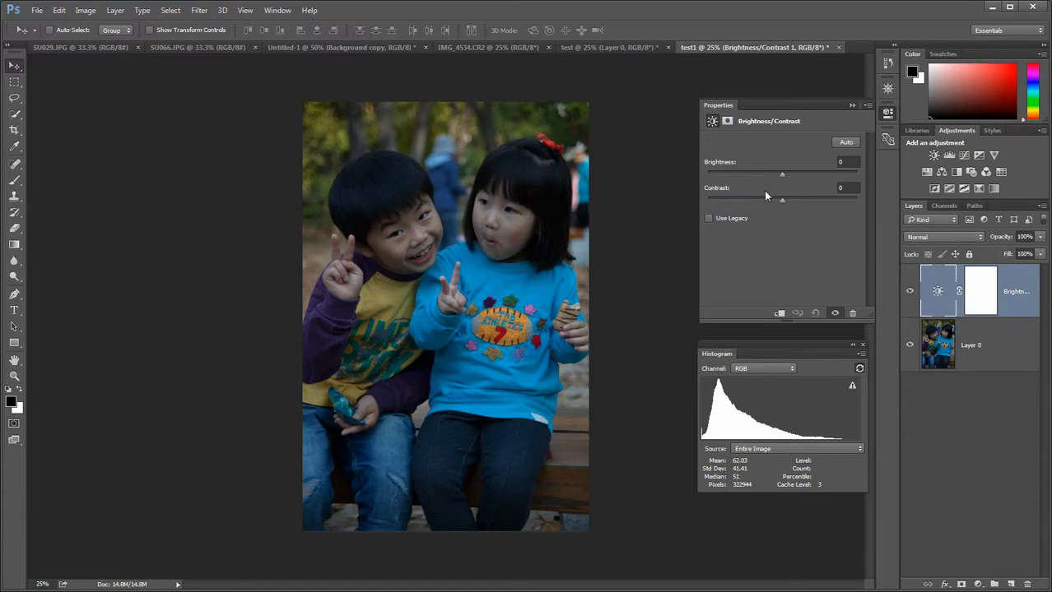
Set the adjustment's brightness to 53 and contrast to 32, refresh the histogram and close the settings
left_click_drag(784, 177, 805, 175)
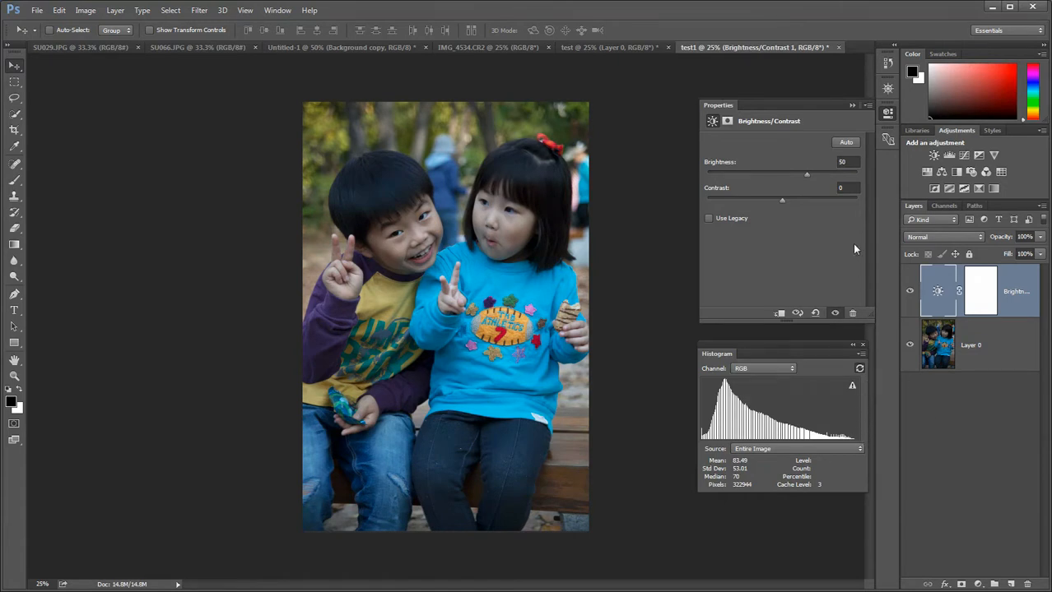
left_click_drag(806, 181, 809, 181)
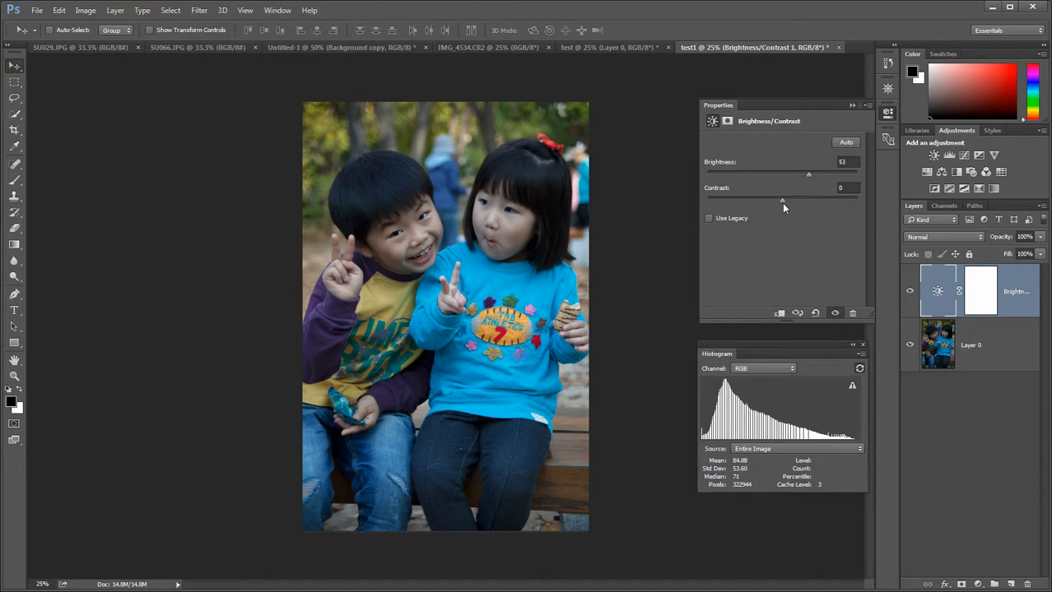
left_click_drag(783, 199, 797, 205)
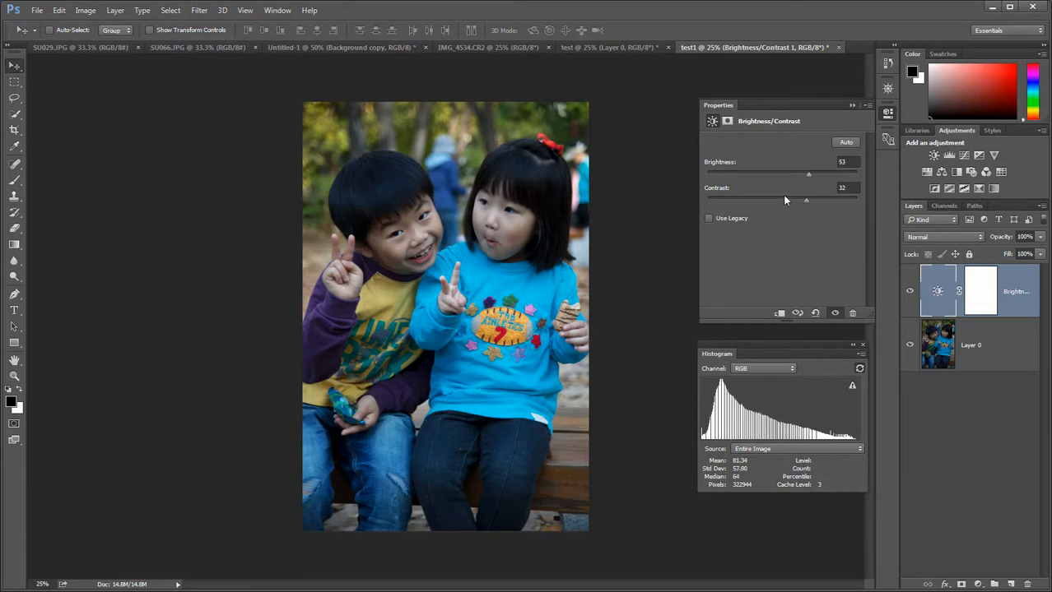
mouse_move(778, 433)
left_click(852, 387)
left_click(852, 107)
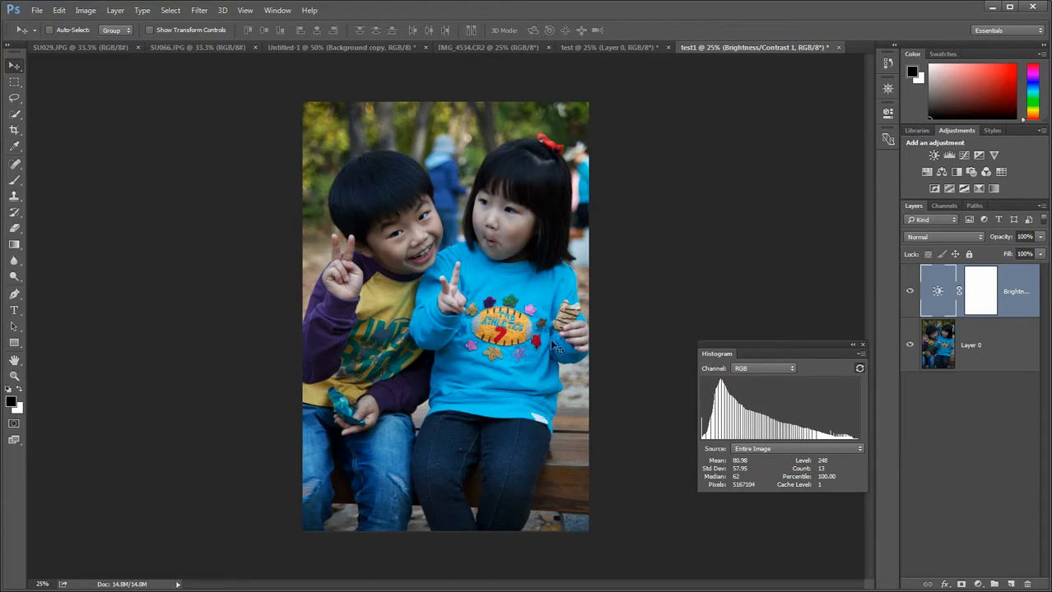
Select the Brightness/Contrast layer's mask and activate the Brush tool with black as the foreground colour
left_click(982, 292)
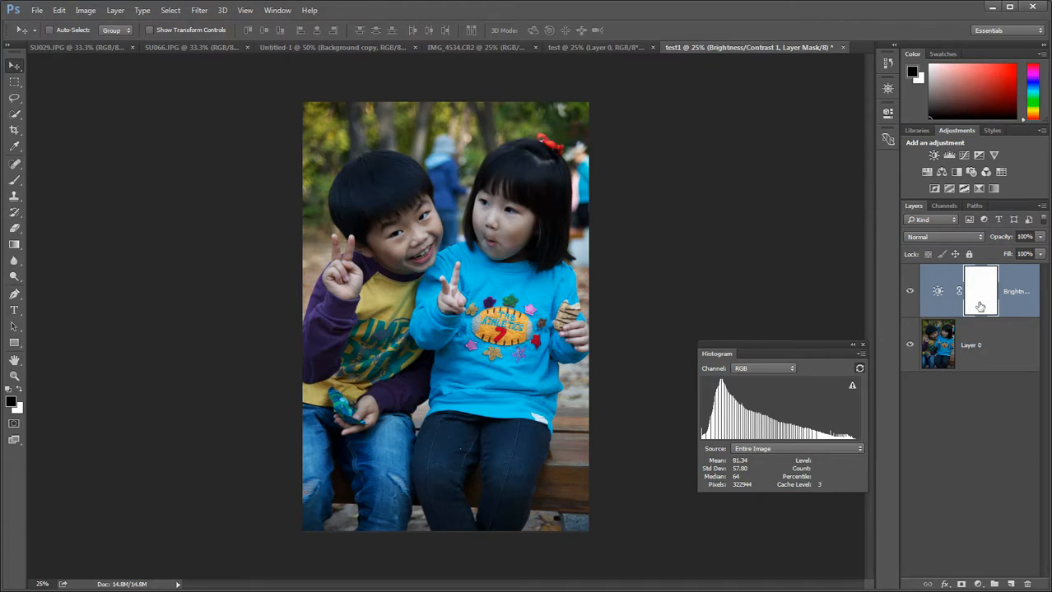
left_click(939, 293)
left_click(980, 296)
left_click(17, 183)
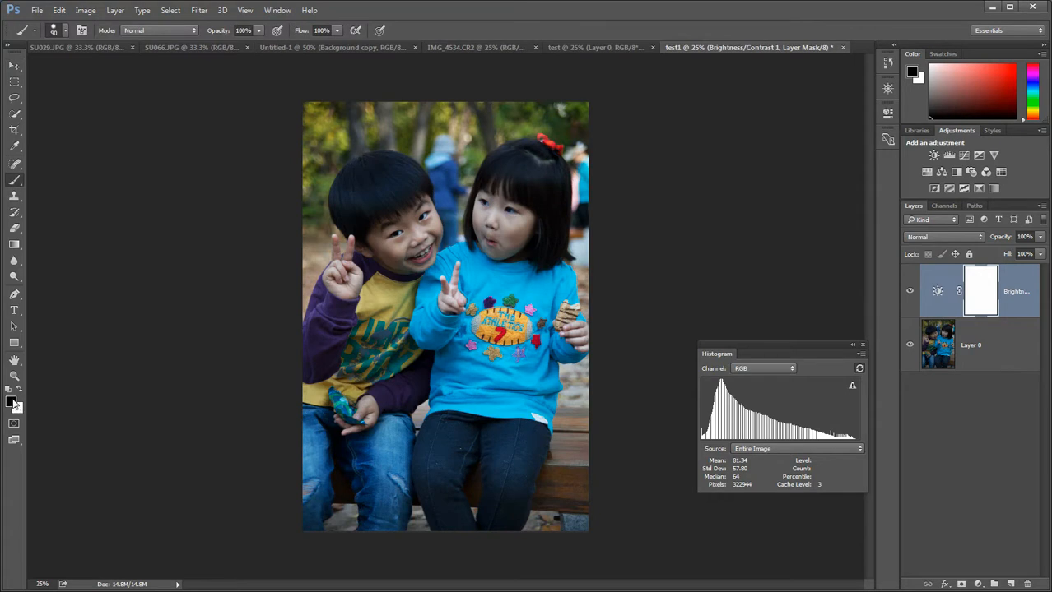
left_click(66, 32)
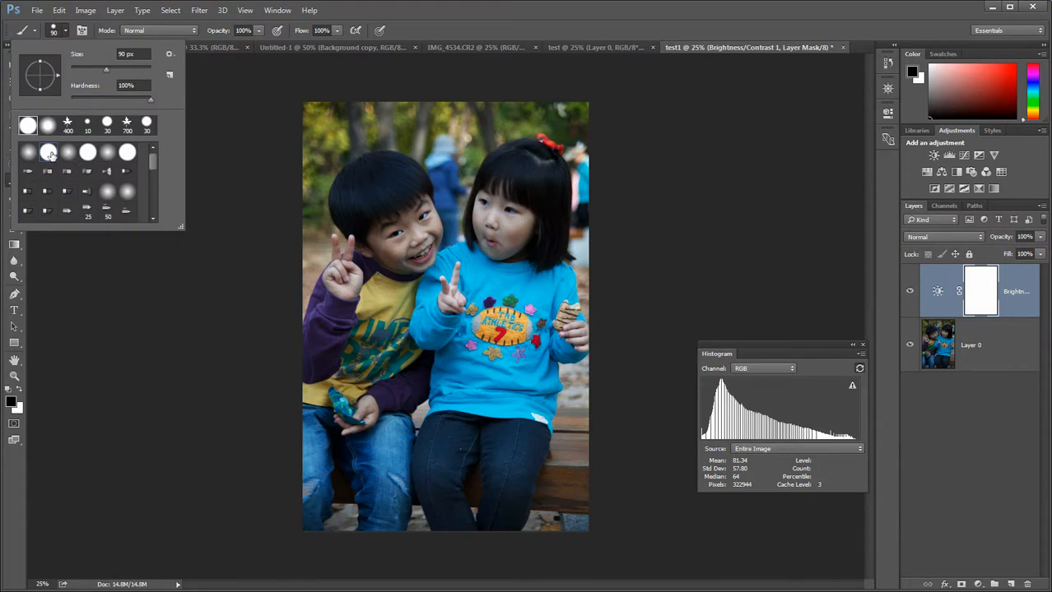
left_click(232, 274)
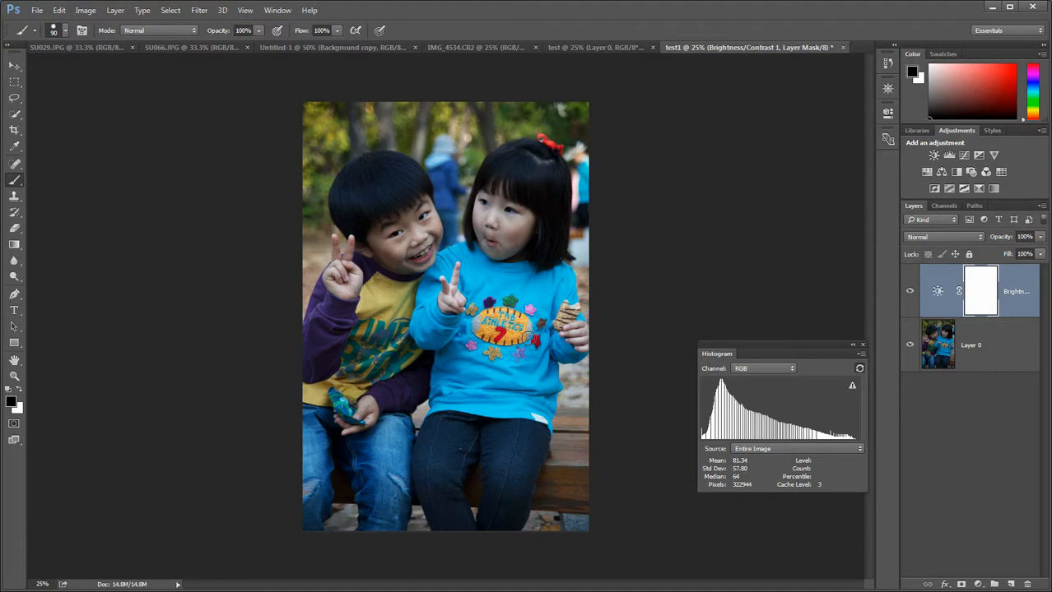
Enlarge the brush to 1000 px and paint the entire Brightness/Contrast layer mask black
key("ctrl+plus")
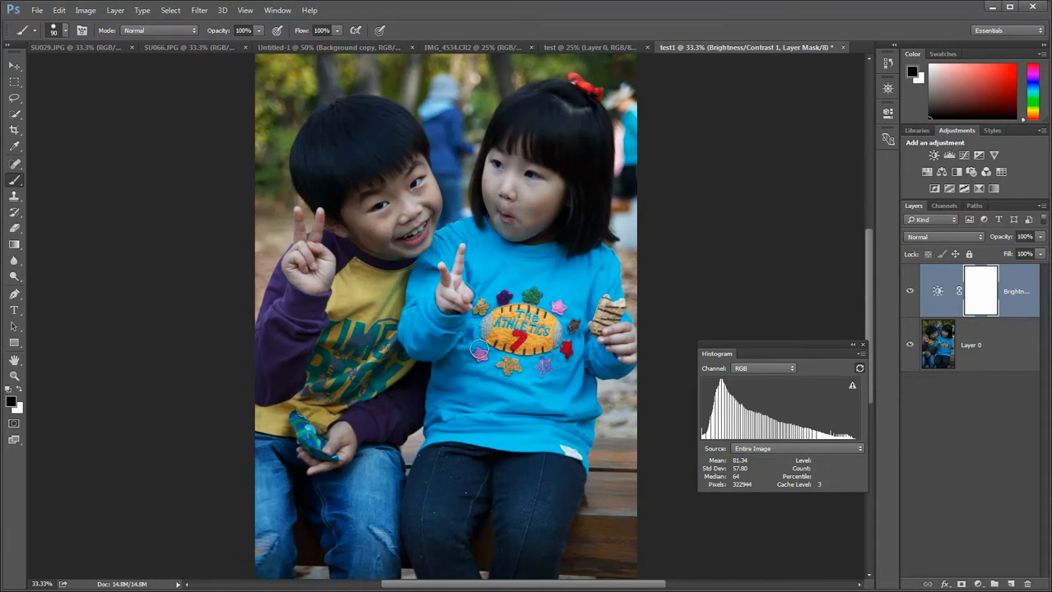
key("bracketright")
key("bracketright")
key("bracketright")
key("bracketright")
key("bracketright")
key("bracketright")
key("bracketright")
key("ctrl+minus")
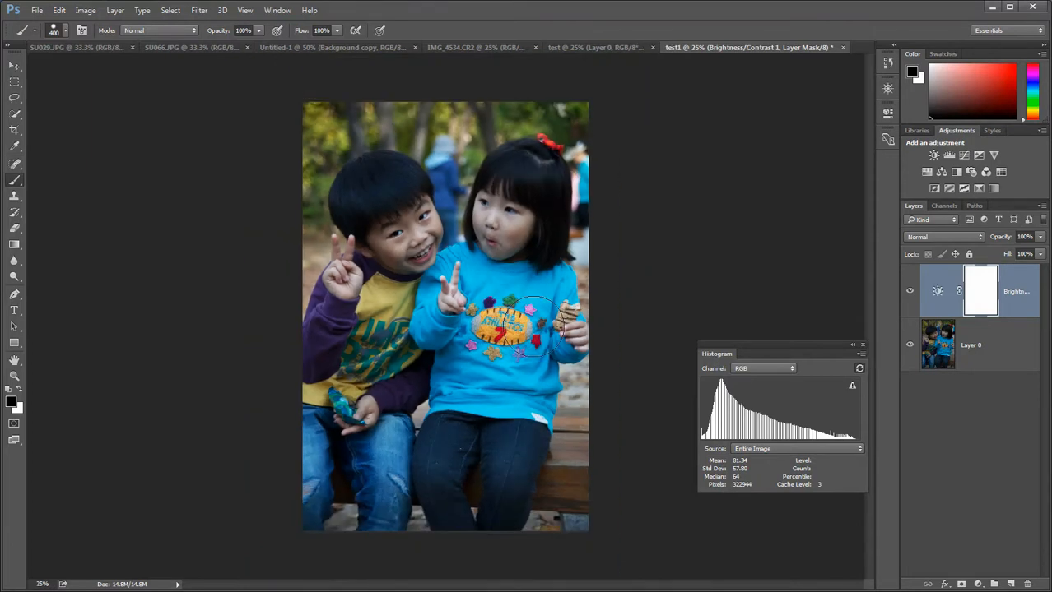
key("bracketright")
key("bracketright")
key("bracketright")
key("bracketright")
key("bracketright")
key("bracketright")
mouse_move(325, 149)
left_mouse_down()
mouse_move(402, 131)
mouse_move(535, 145)
mouse_move(545, 261)
mouse_move(610, 338)
mouse_move(342, 355)
mouse_move(570, 351)
mouse_move(329, 371)
mouse_move(428, 383)
mouse_move(568, 380)
mouse_move(364, 421)
mouse_move(493, 486)
mouse_move(333, 481)
mouse_move(485, 490)
left_mouse_up()
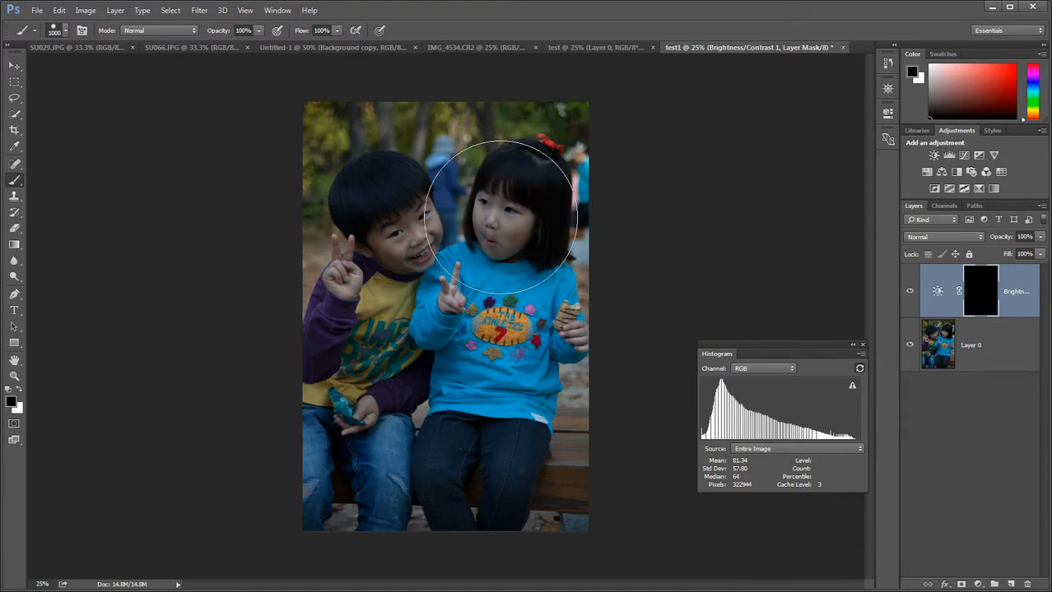
Paint white on the mask over the girl's and boy's faces with a 300 px brush
left_click(20, 392)
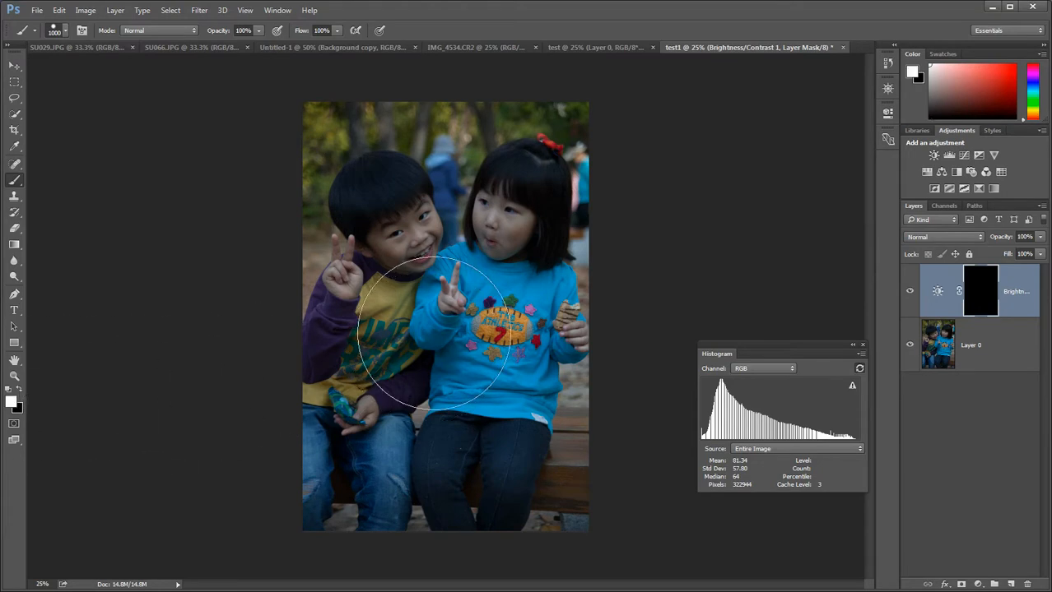
key("bracketleft")
key("bracketleft")
key("bracketleft")
key("bracketleft")
key("bracketleft")
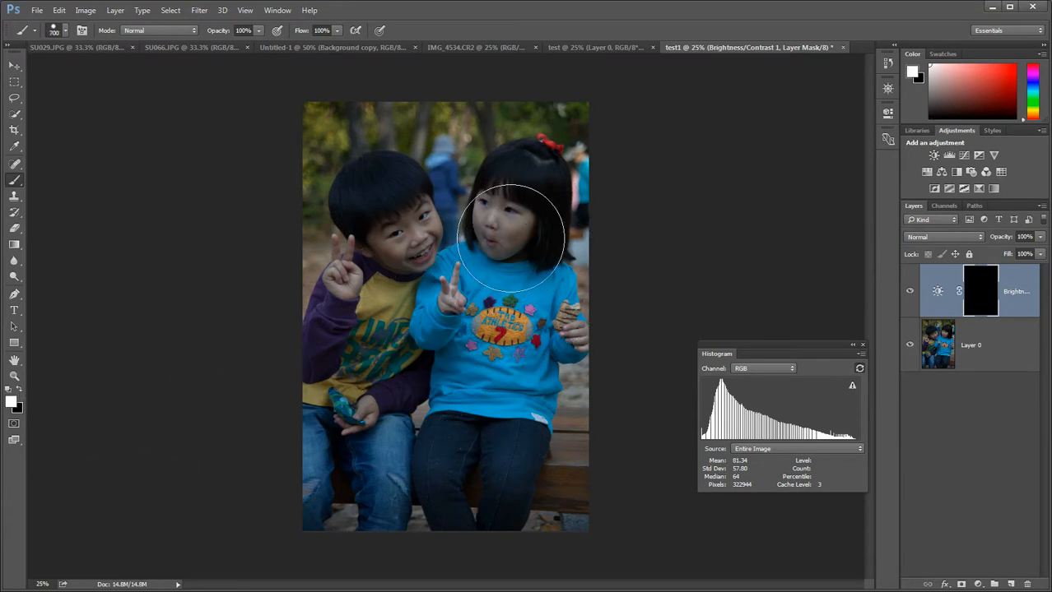
key("bracketleft")
key("bracketleft")
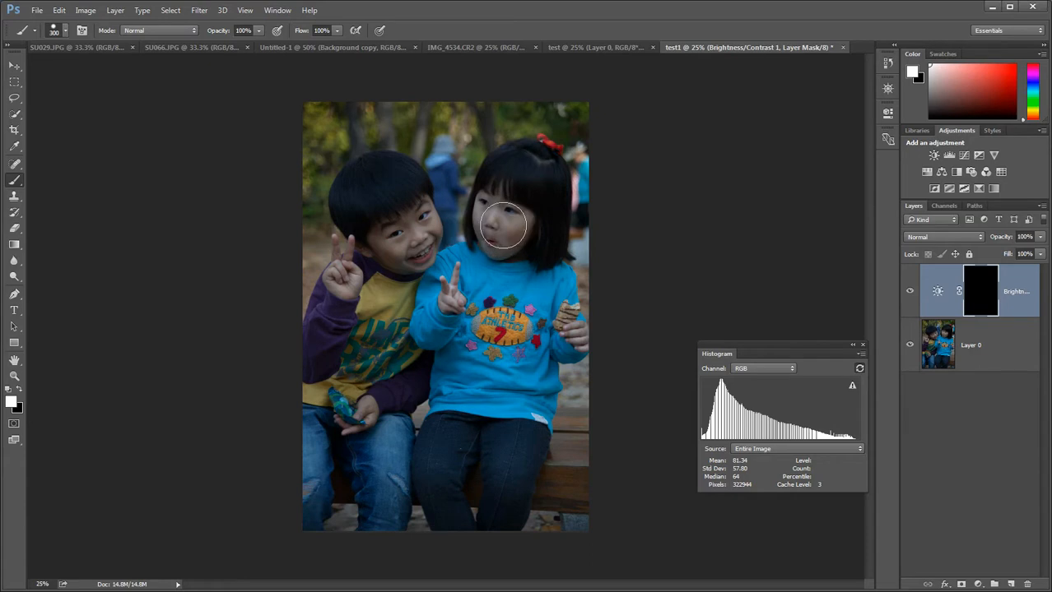
left_click(503, 225)
mouse_move(503, 225)
left_mouse_down()
mouse_move(493, 213)
mouse_move(498, 234)
mouse_move(510, 226)
mouse_move(498, 216)
left_mouse_up()
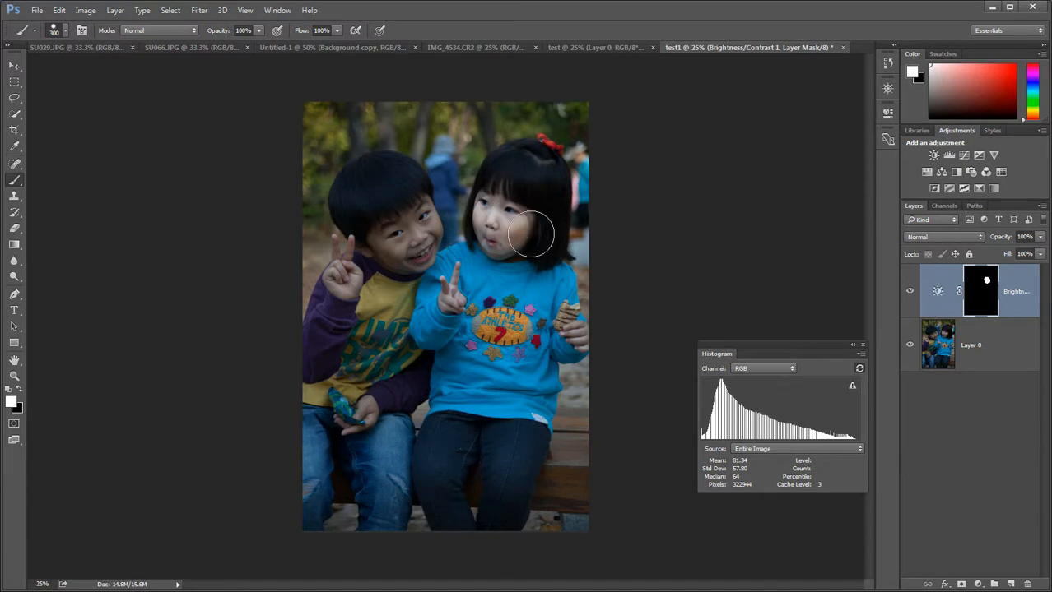
mouse_move(411, 232)
left_mouse_down()
mouse_move(395, 240)
mouse_move(405, 247)
mouse_move(391, 245)
mouse_move(409, 235)
left_mouse_up()
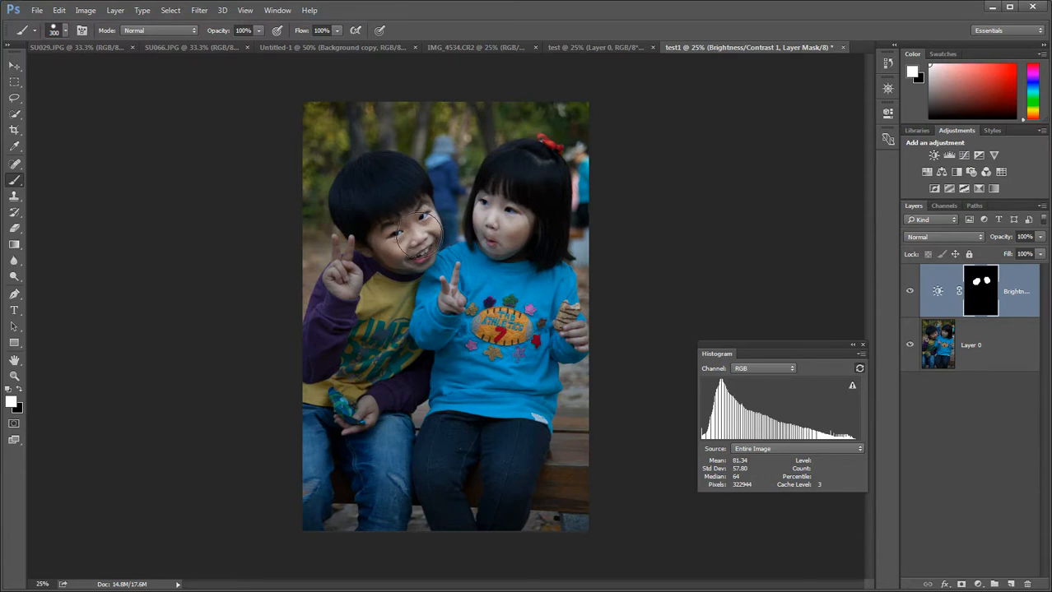
Reduce the brush to 60 px and paint white on the mask along the edges of the boy's face
key("ctrl+plus")
key("ctrl+plus")
key("ctrl+plus")
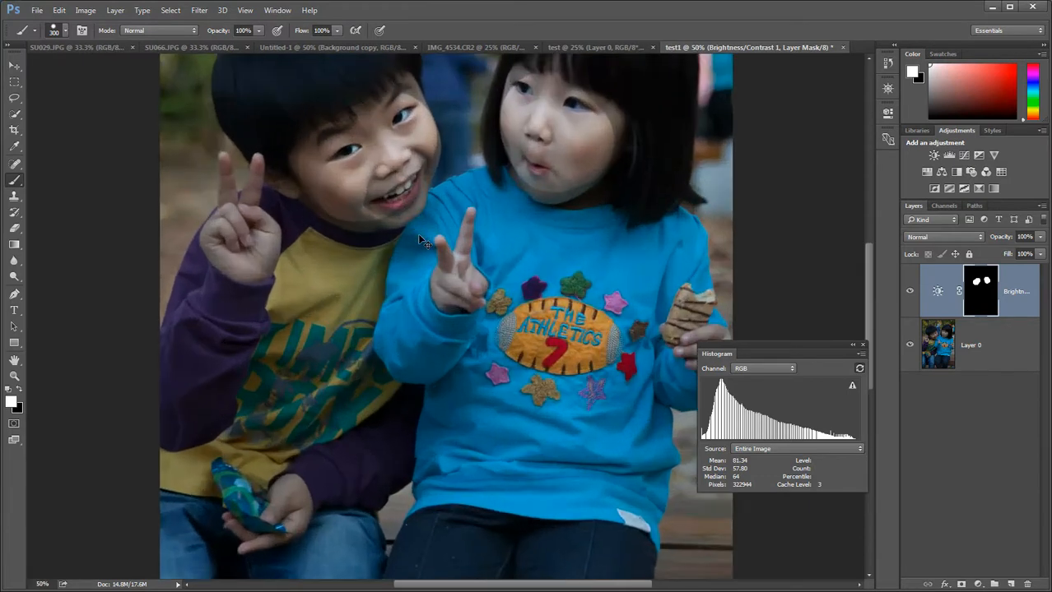
left_click_drag(439, 193, 423, 368)
key("bracketleft")
key("bracketleft")
key("bracketleft")
key("bracketleft")
key("bracketleft")
key("bracketleft")
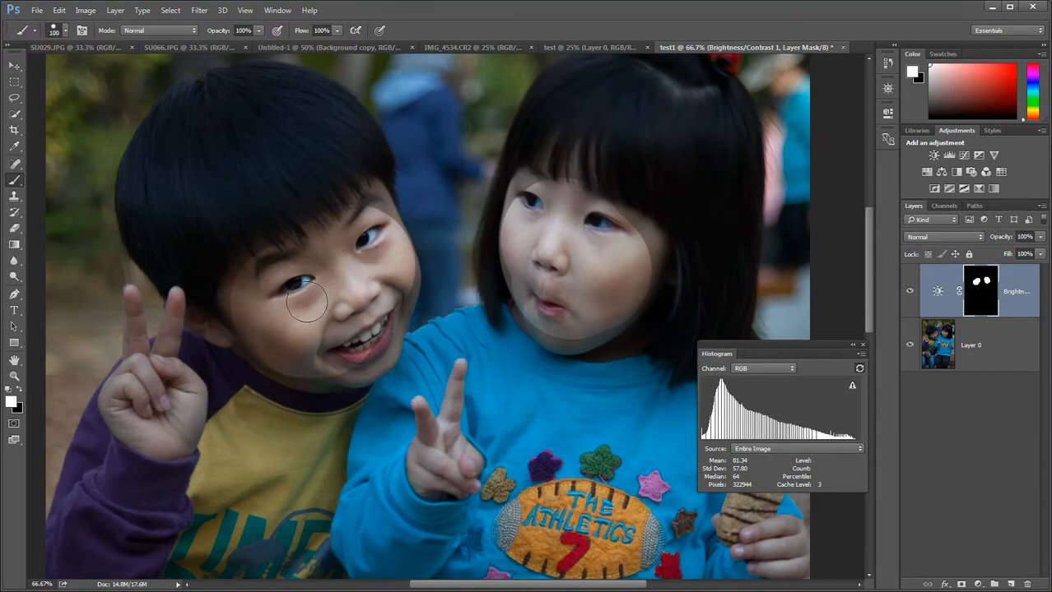
key("bracketleft")
key("bracketleft")
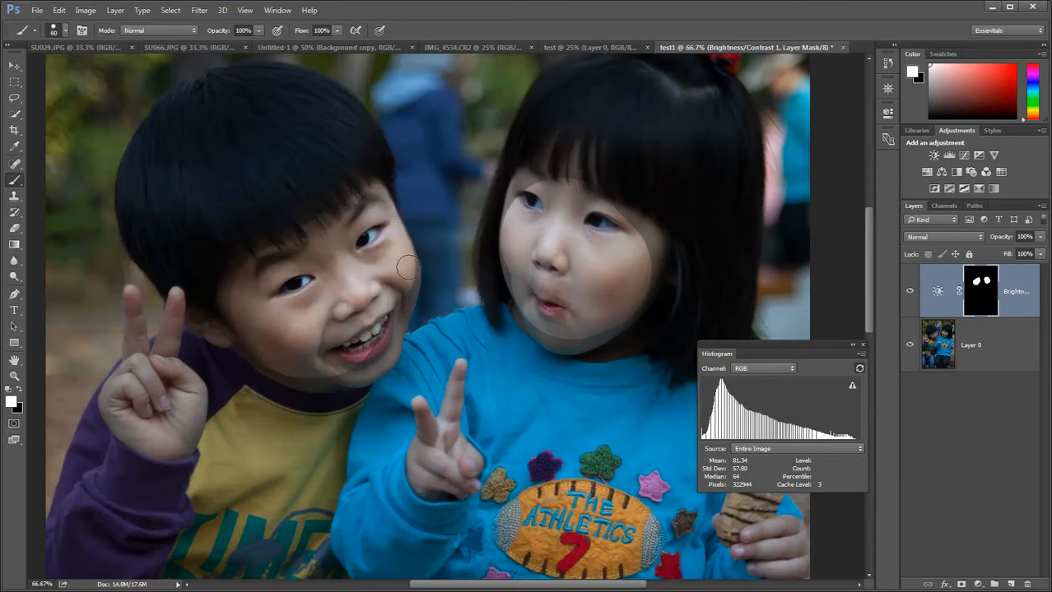
mouse_move(404, 294)
left_mouse_down()
mouse_move(376, 361)
mouse_move(385, 353)
mouse_move(358, 371)
left_mouse_up()
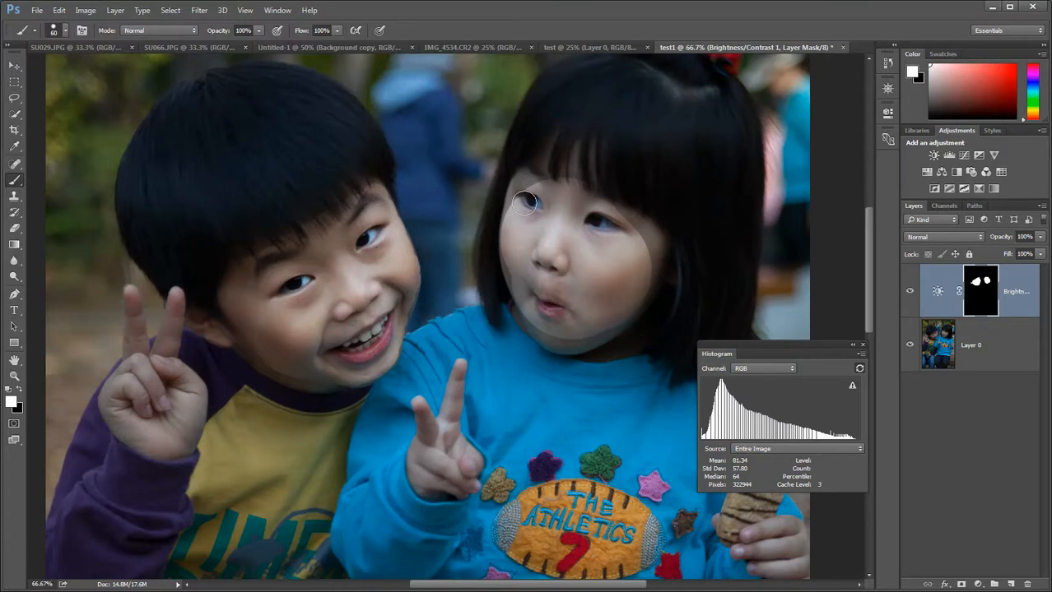
Try a soft round brush with 0% hardness at 60 px
left_click(68, 30)
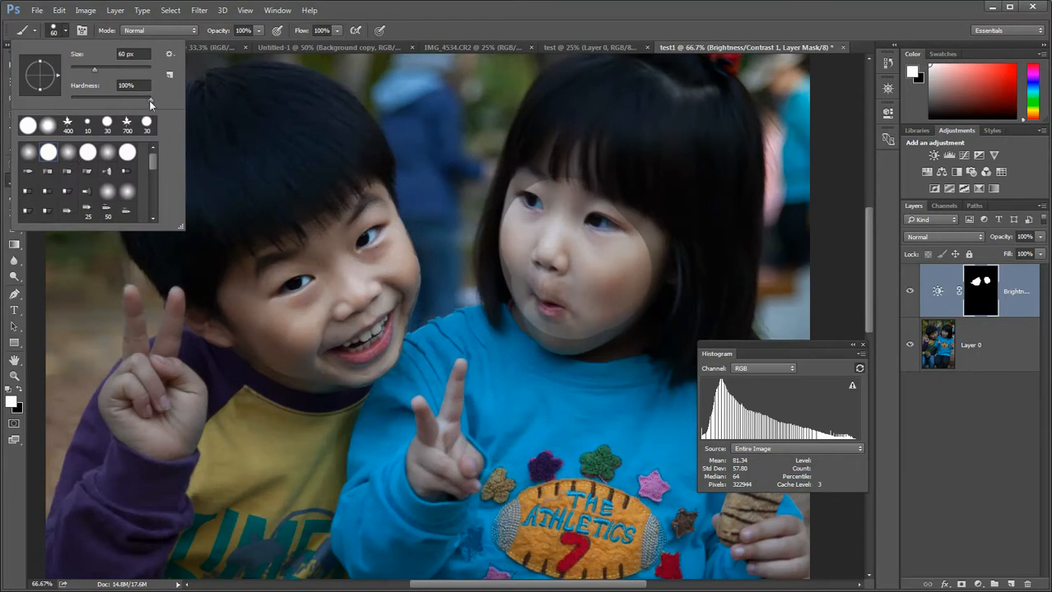
left_click_drag(133, 98, 135, 100)
double_click(71, 156)
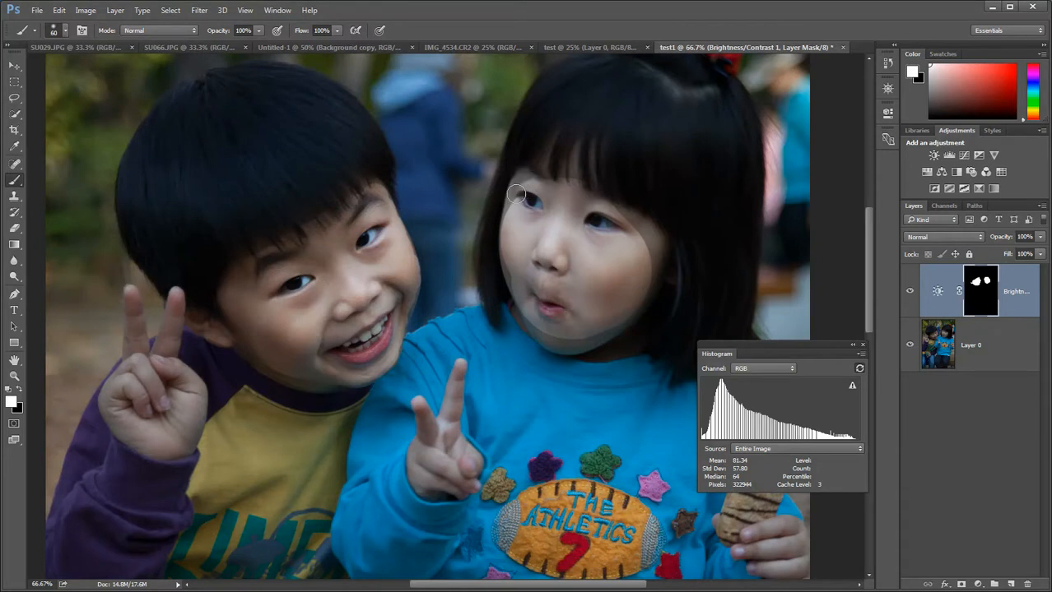
Choose a hard round brush, paint the mask white out to the girl's face edges at 60 px, and reduce the brush to 40 px
left_click(64, 31)
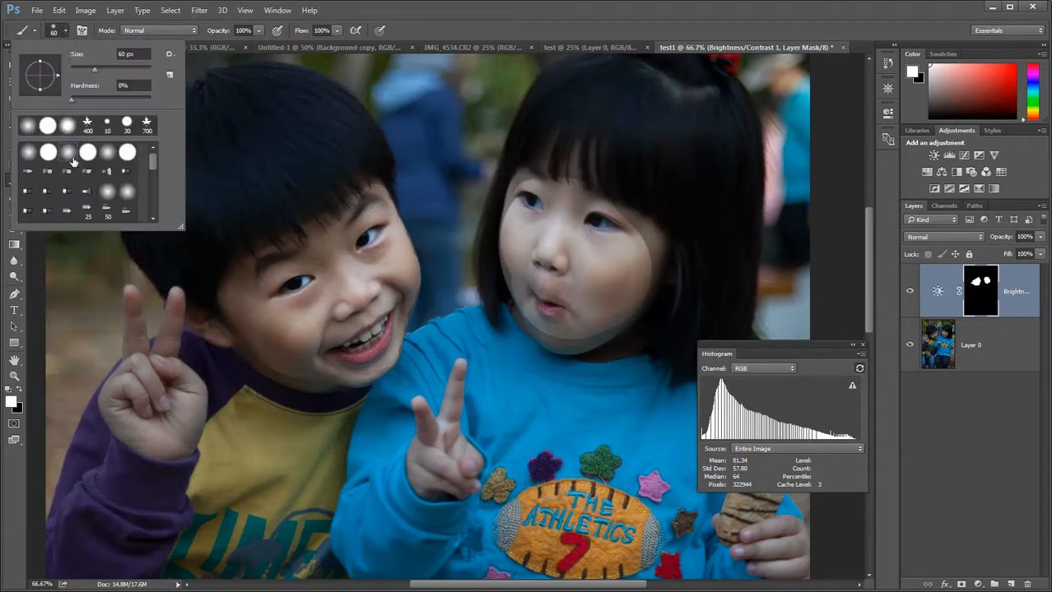
double_click(127, 154)
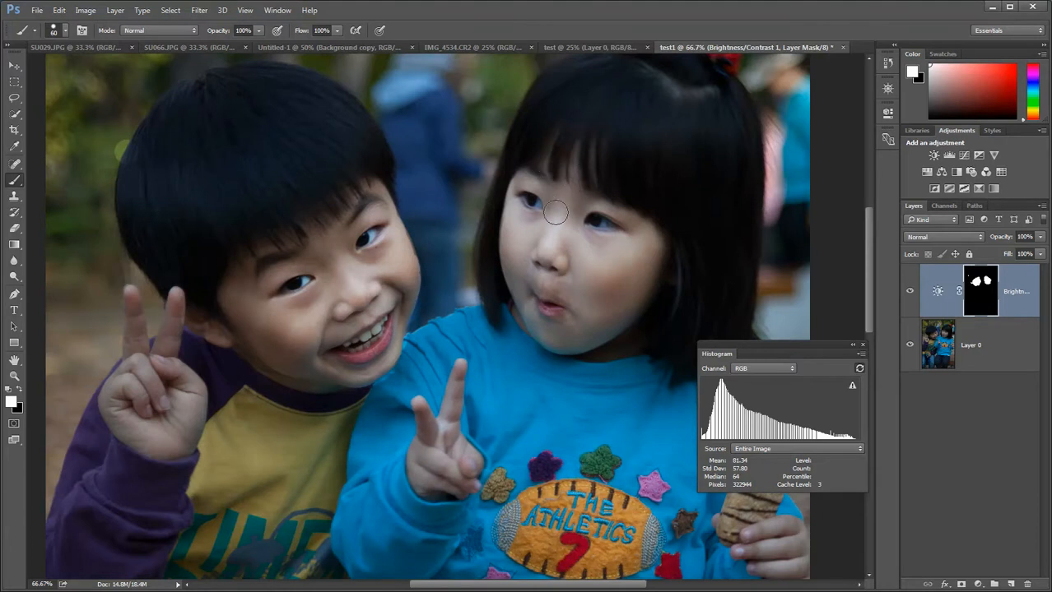
key("bracketleft")
key("bracketleft")
Toggle the Brightness/Contrast layer's visibility to compare the children's faces with and without the adjustment
left_click(910, 292)
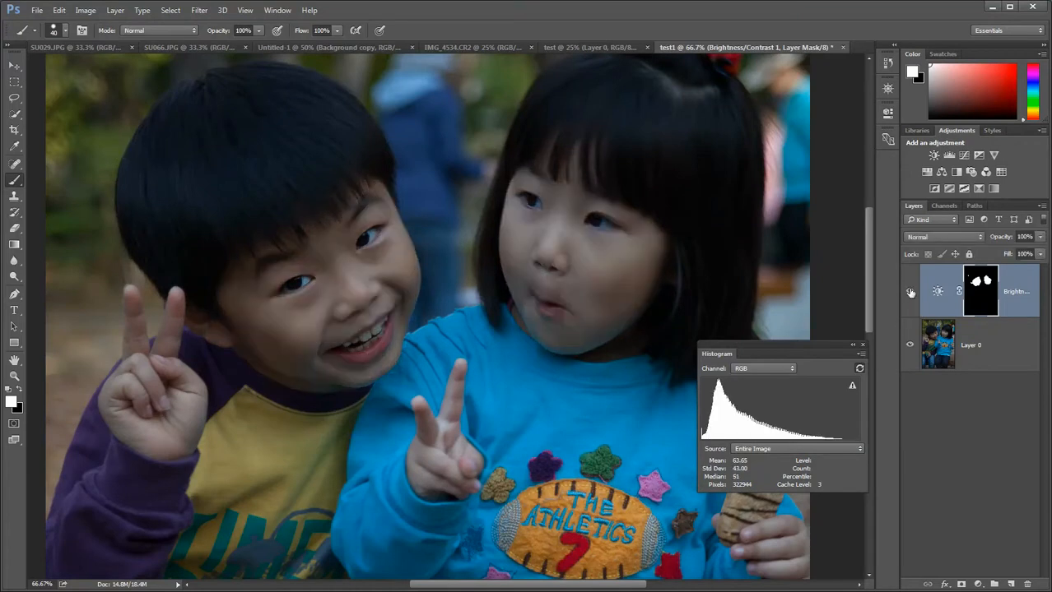
left_click(910, 292)
left_click(910, 292)
left_click(910, 292)
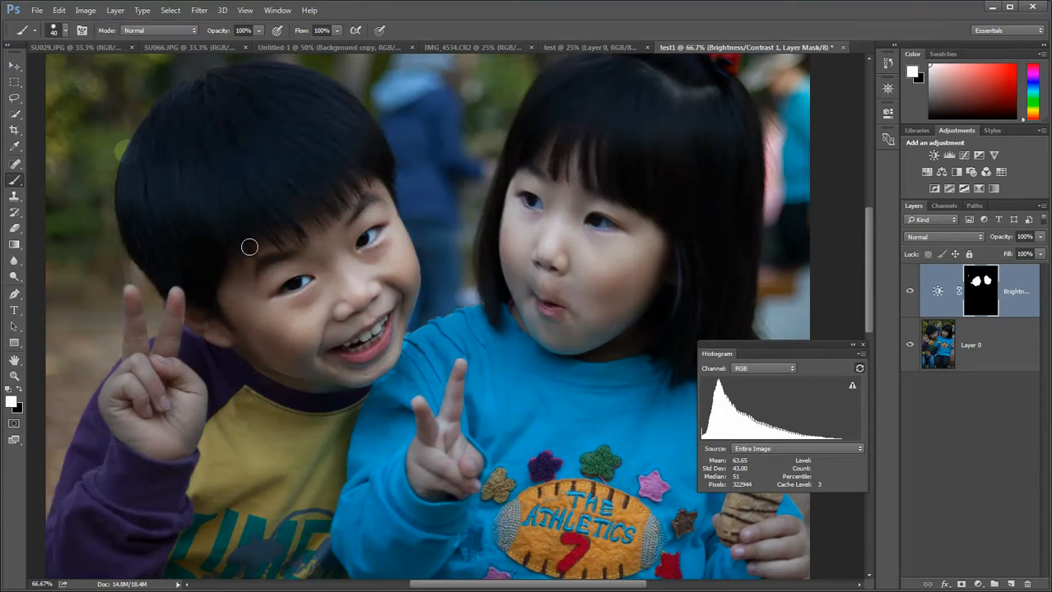
left_click(908, 293)
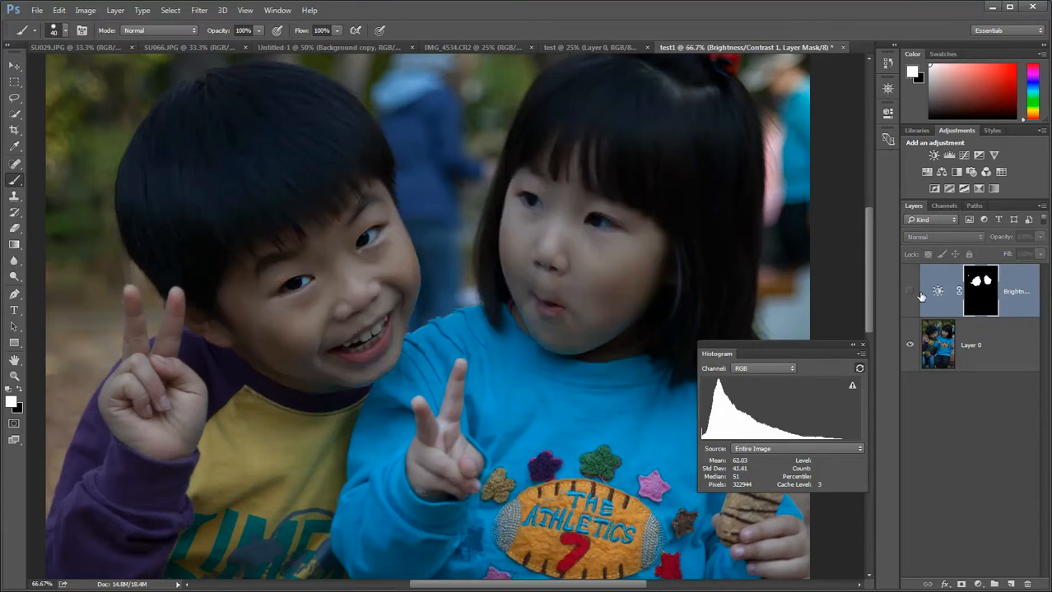
left_click(909, 293)
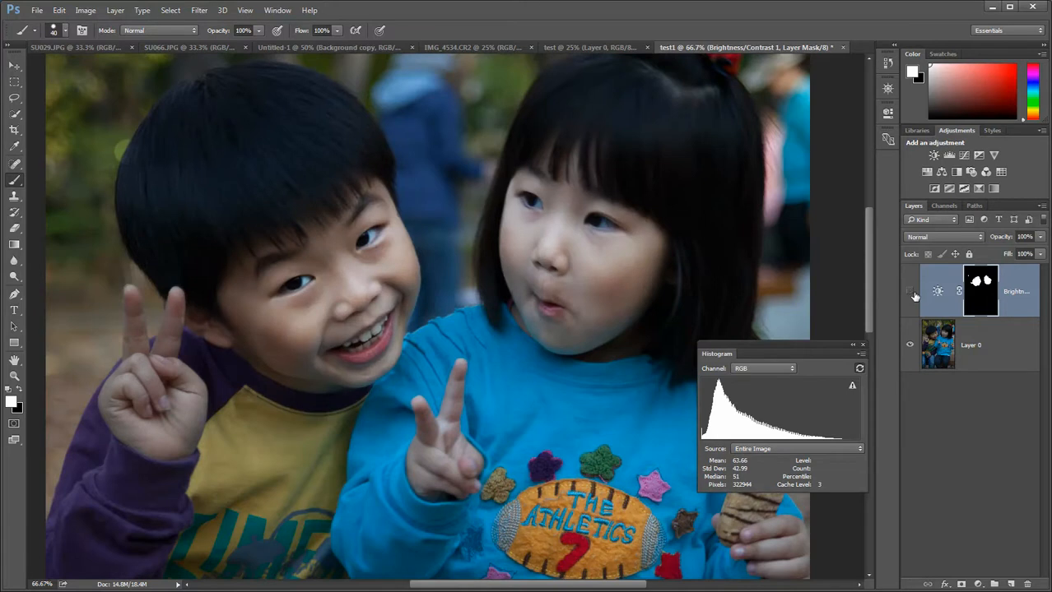
left_click(909, 292)
left_click(909, 292)
left_click(909, 293)
left_click(909, 293)
Display the layer mask alone and paint out the stray white dot near the boy's hair with black
left_click(990, 283, "alt")
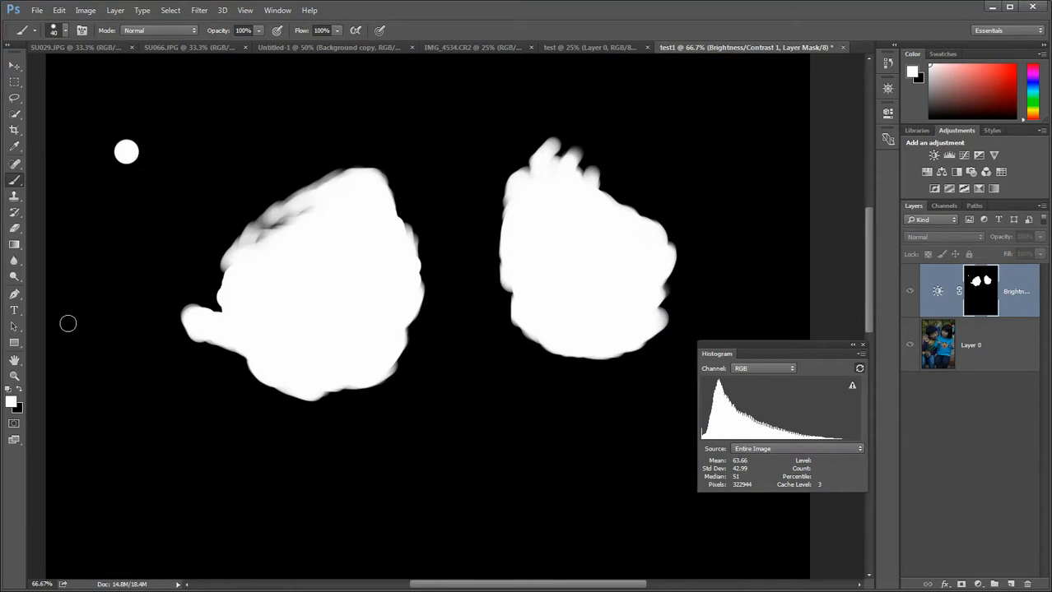
left_click(19, 390)
left_click_drag(150, 151, 123, 138)
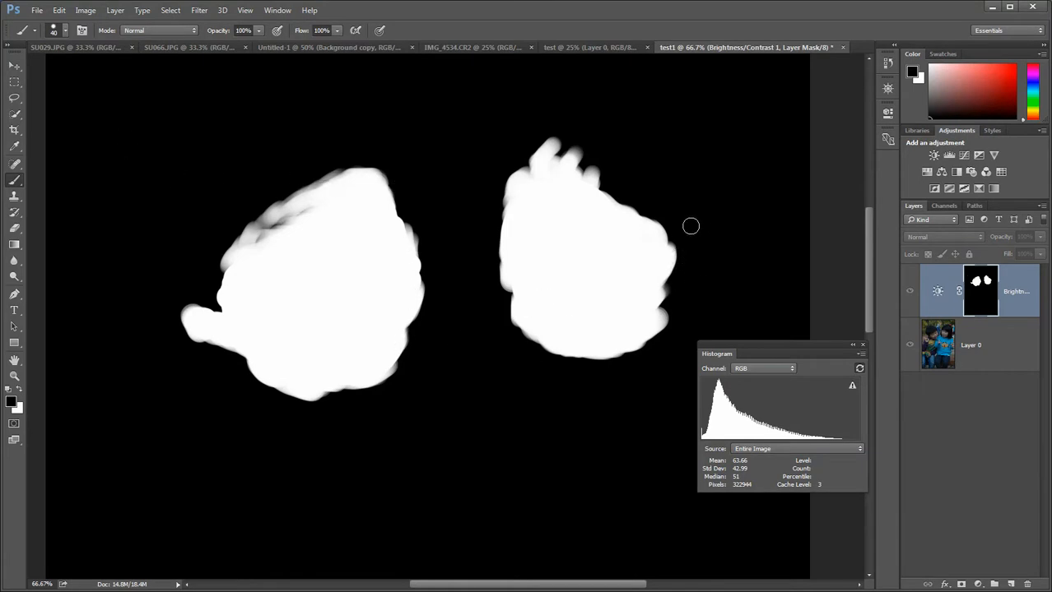
Apply a Gaussian Blur with a 6.4-pixel radius to the layer mask and return to the photo view
left_click(200, 10)
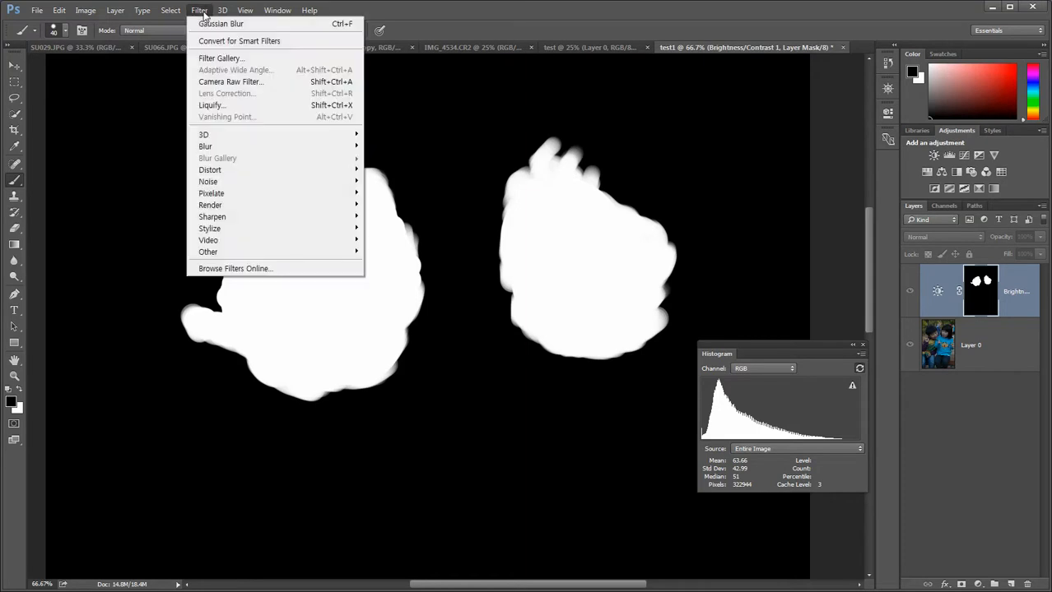
mouse_move(206, 146)
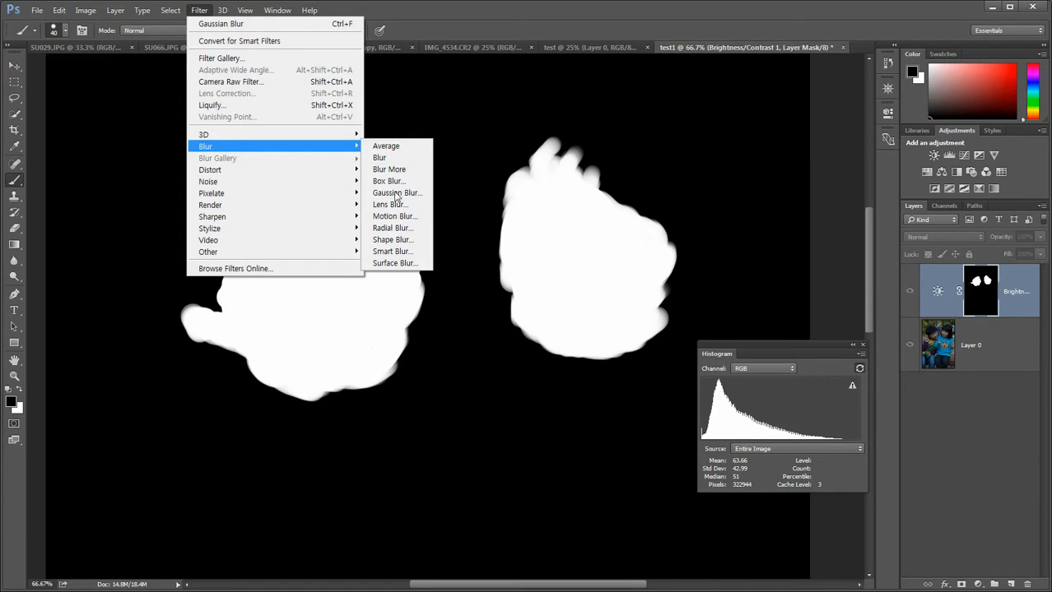
left_click(420, 200)
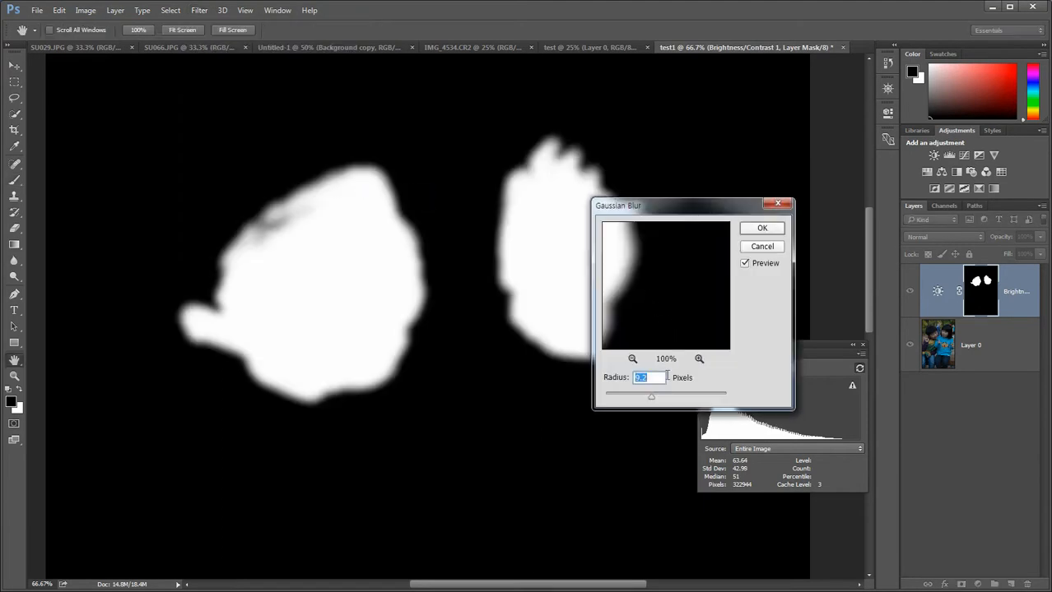
left_click_drag(650, 402, 635, 401)
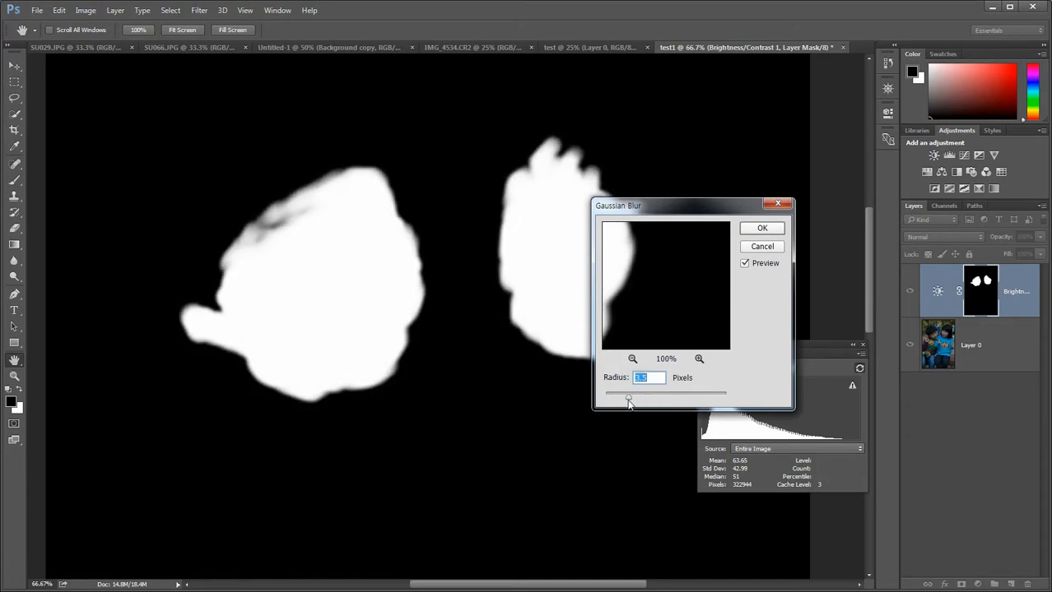
mouse_move(629, 401)
left_mouse_down()
mouse_move(575, 396)
mouse_move(635, 401)
left_mouse_up()
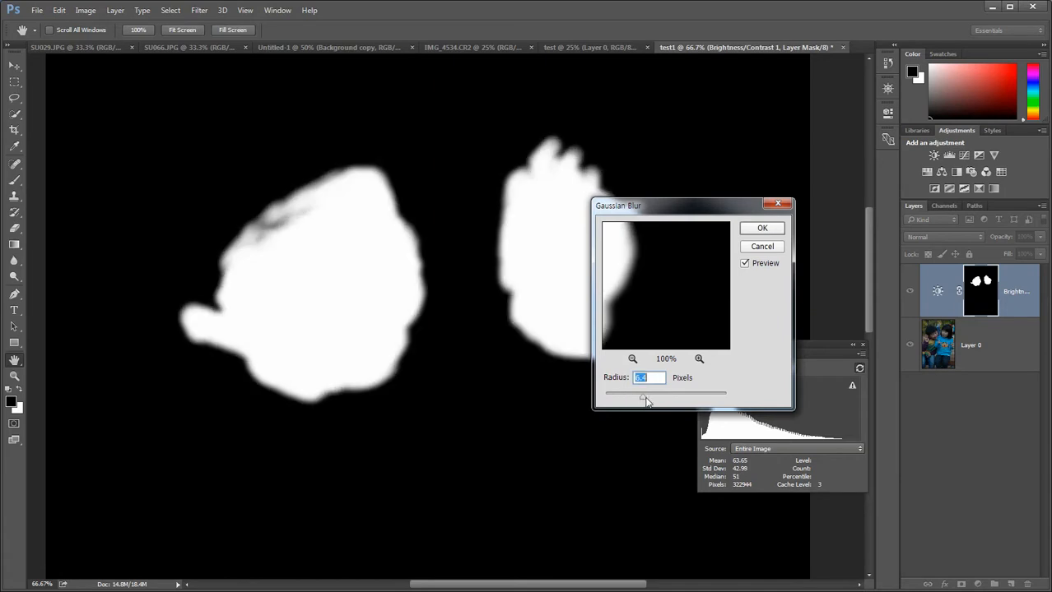
left_click(762, 232)
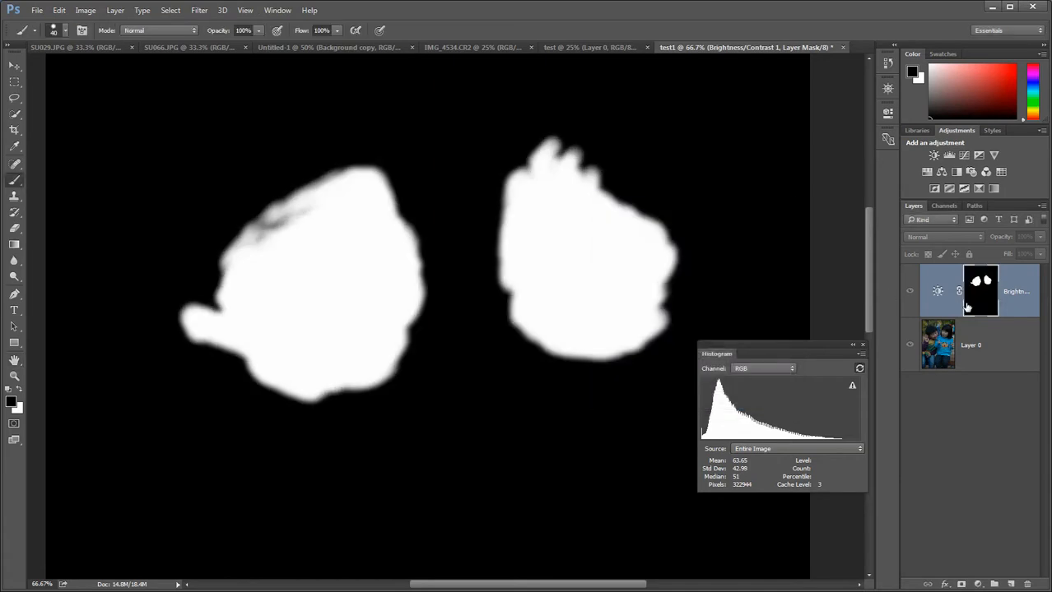
left_click(982, 298, "alt")
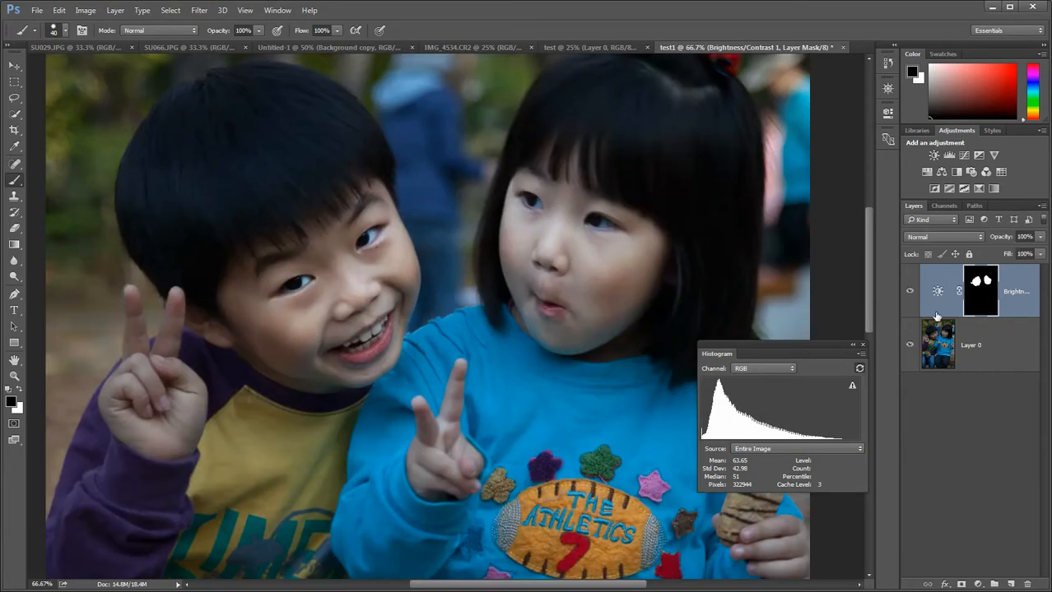
Close the histogram and compare the whole photo with and without the Brightness/Contrast layer
left_click(863, 345)
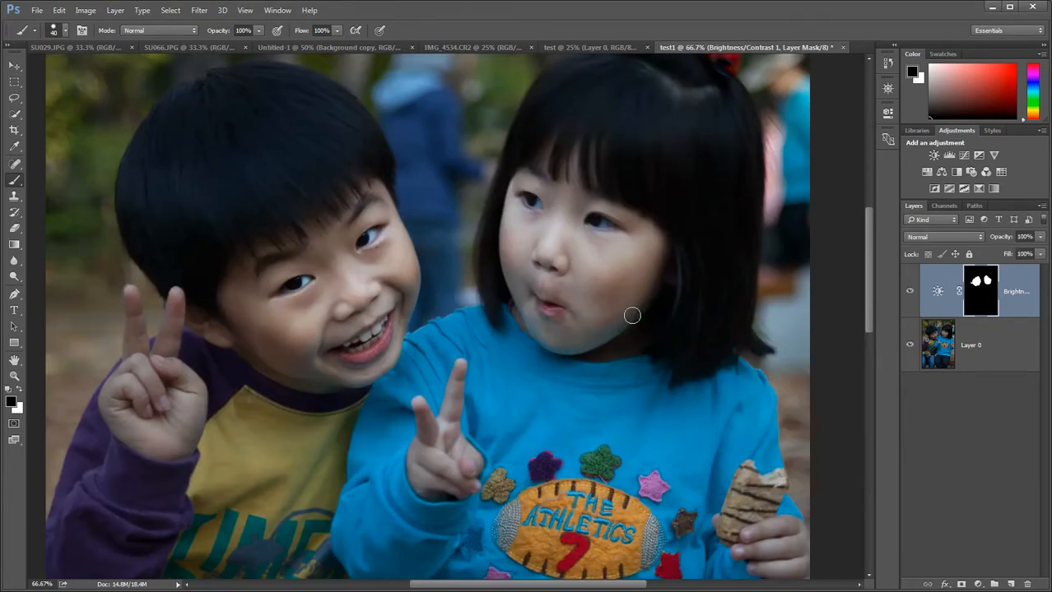
key("ctrl+minus")
key("ctrl+minus")
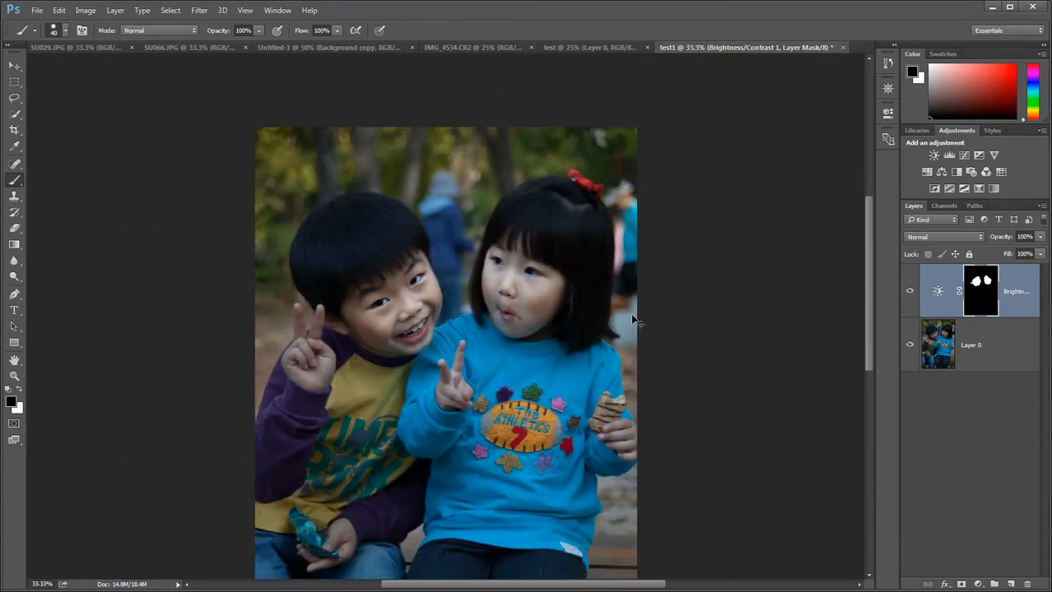
key("ctrl+minus")
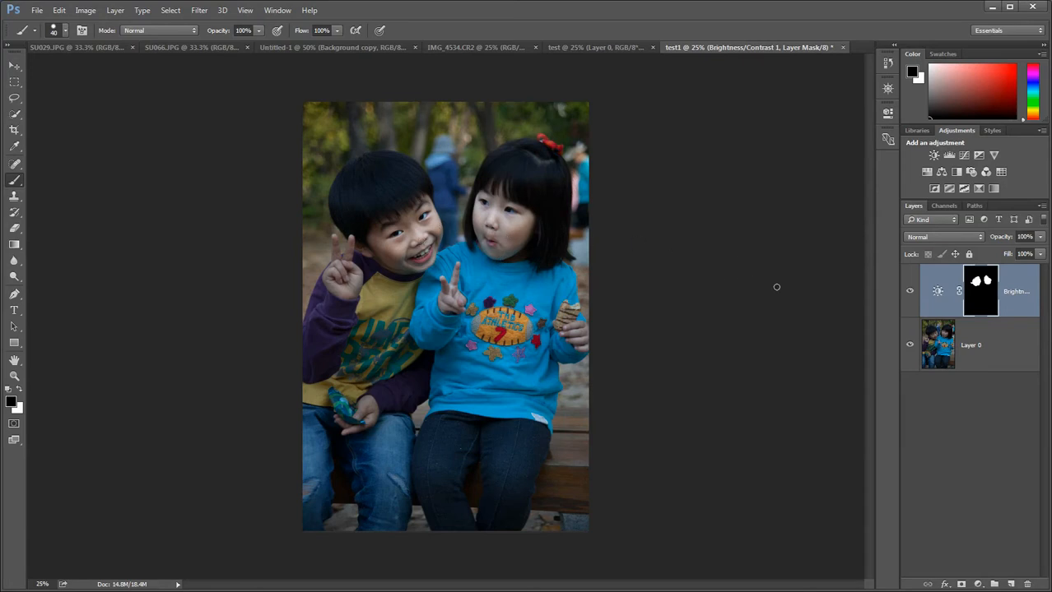
left_click(910, 292)
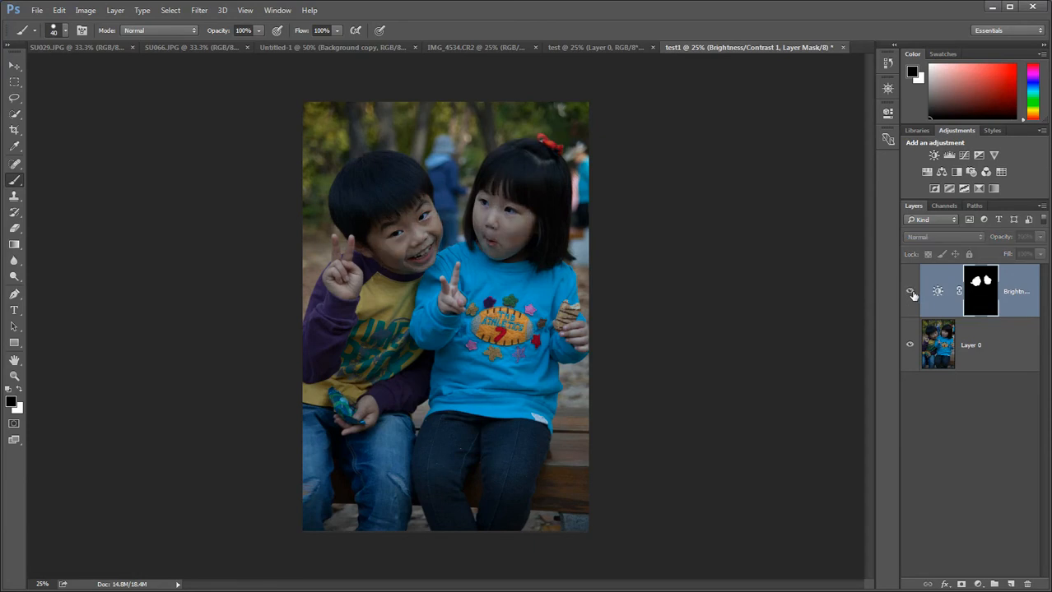
left_click(910, 293)
left_click(910, 293)
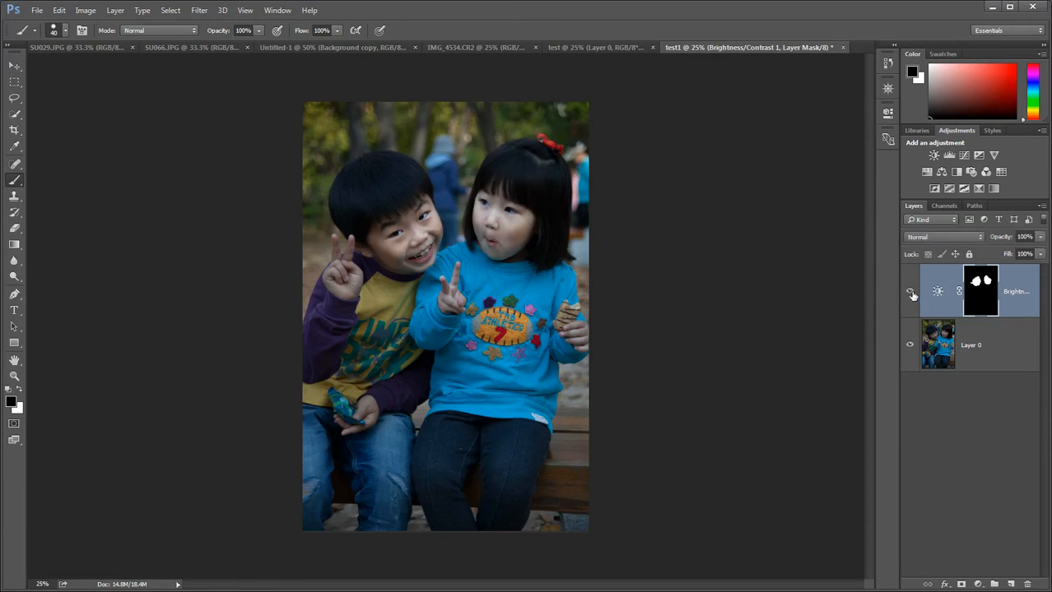